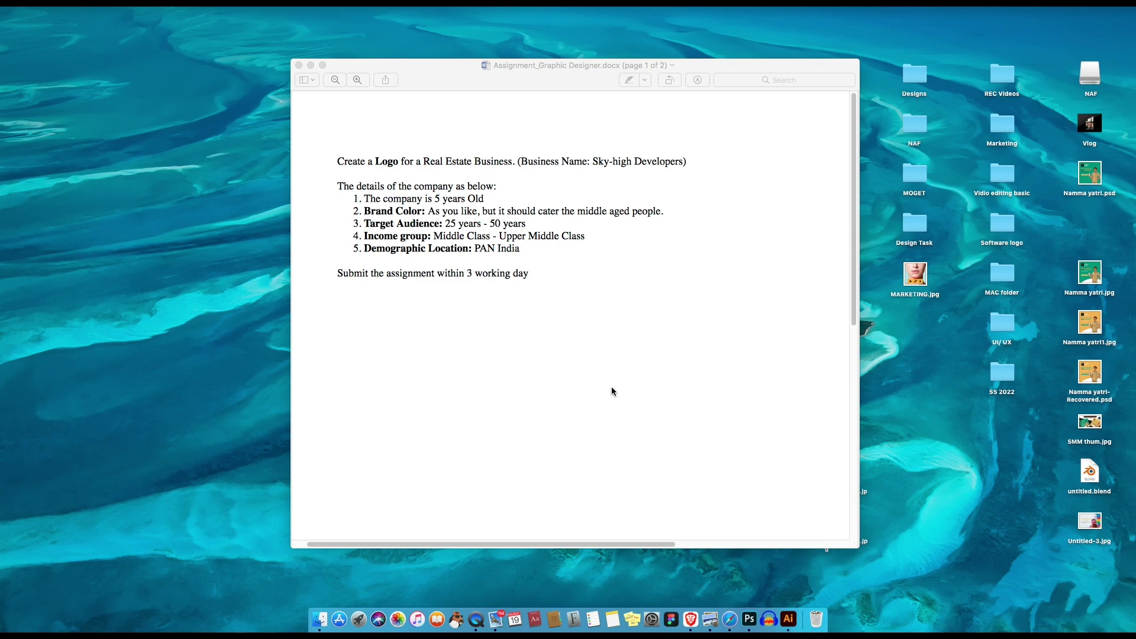
Clear the deadline-line highlight and move the Preview brief window to the screen's top-left corner.
drag(407, 274, 551, 279)
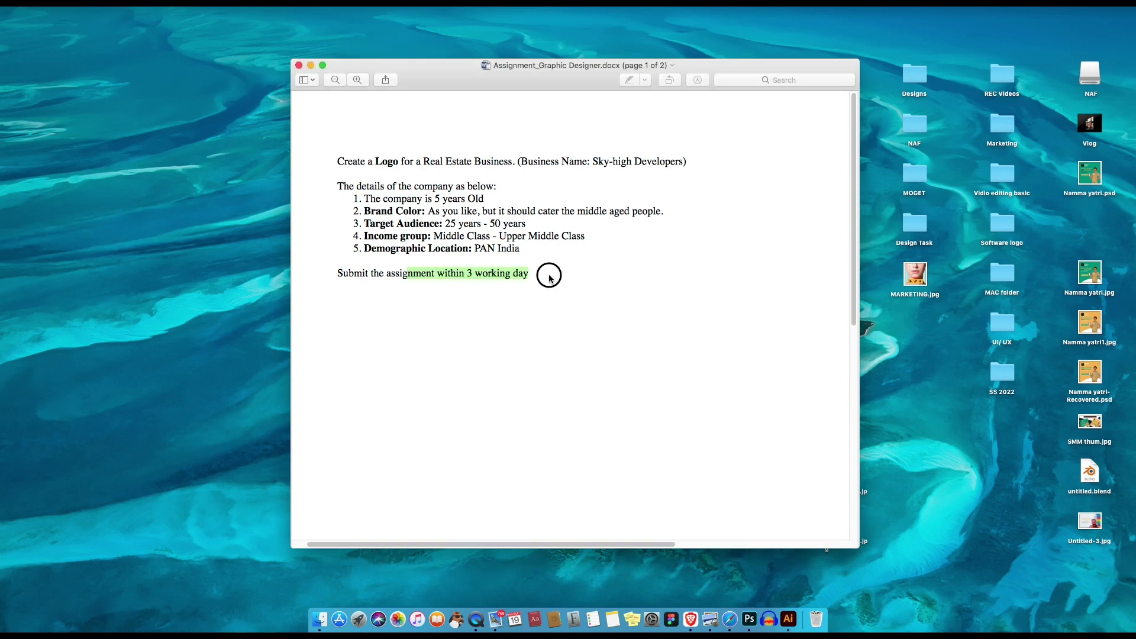
click(537, 278)
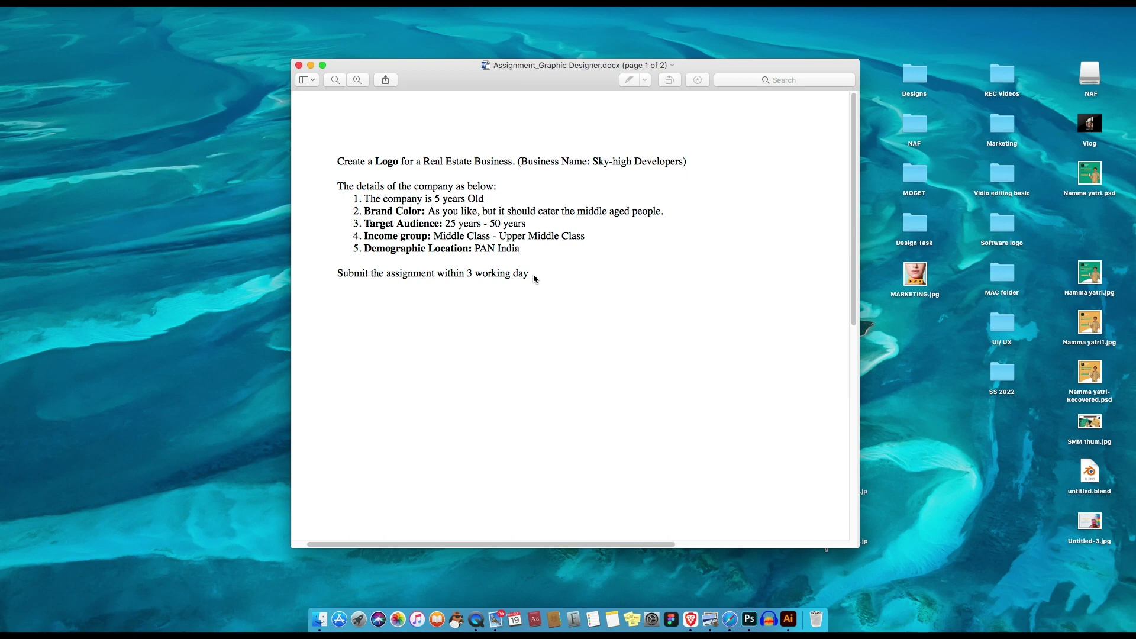
drag(534, 278, 341, 272)
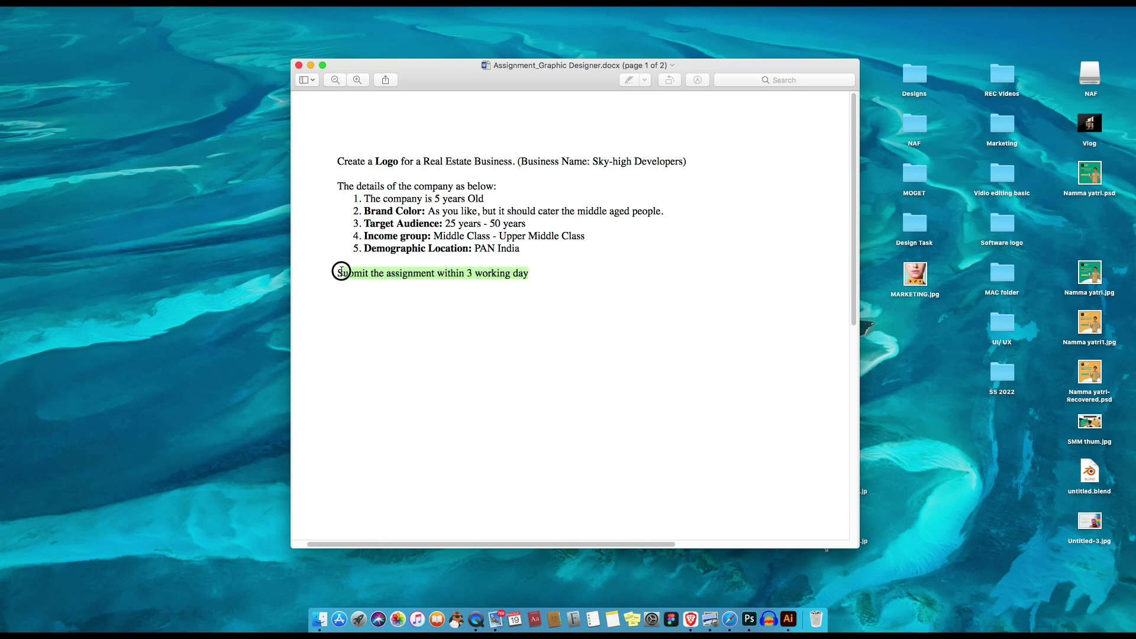
click(535, 277)
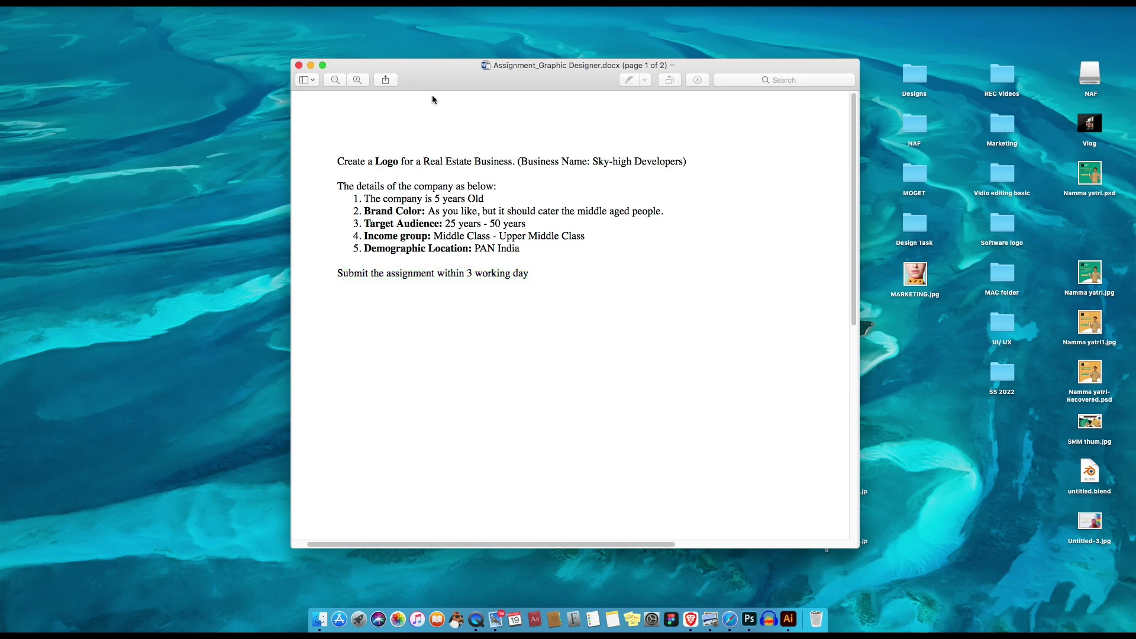
drag(448, 69, 157, 18)
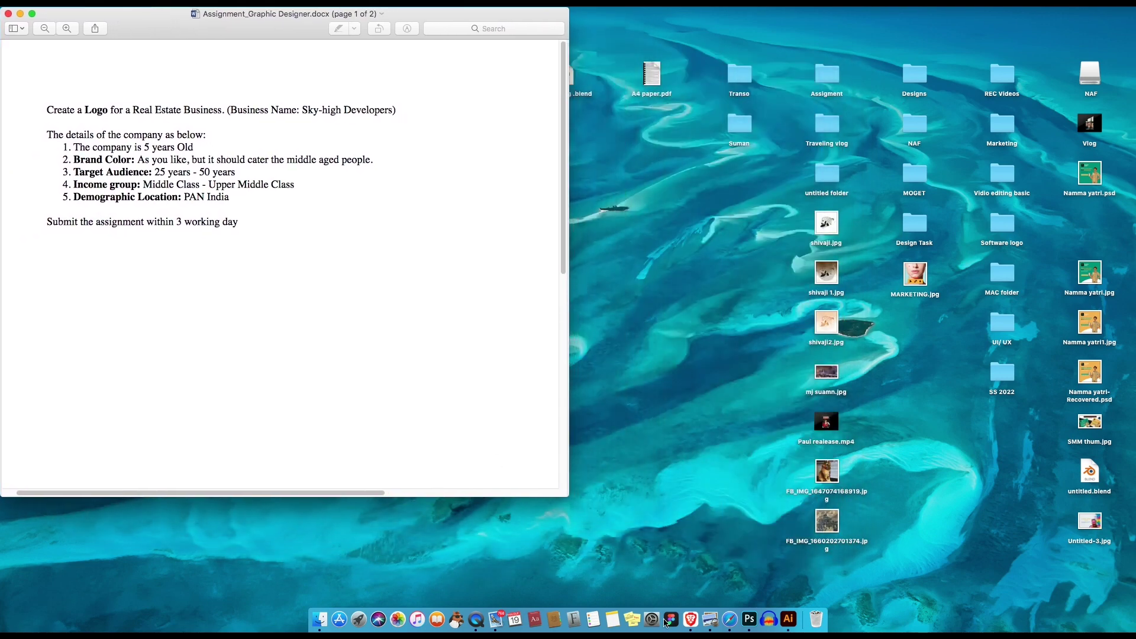
From Illustrator's home screen, create a 1280 × 720 px document titled 'Logo design point'.
click(788, 619)
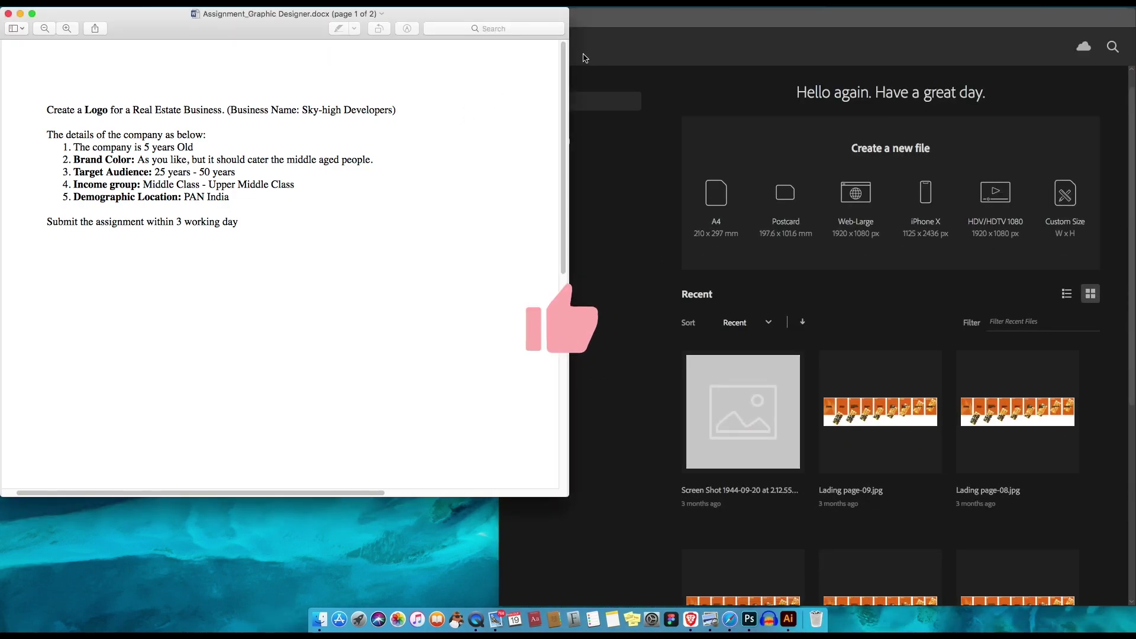
click(540, 148)
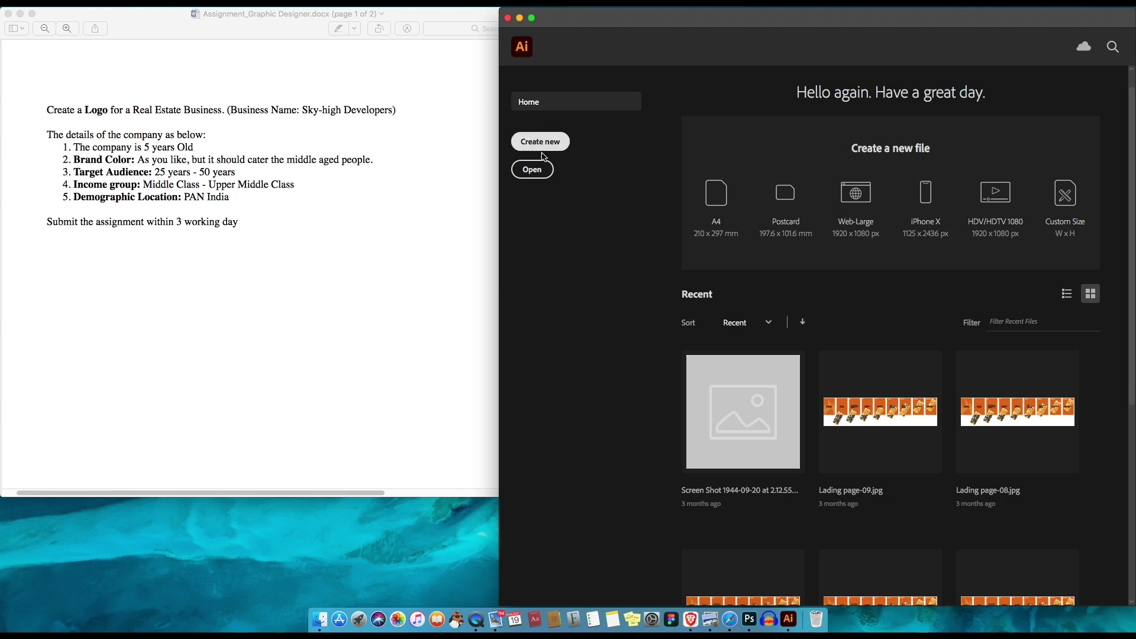
double_click(718, 155)
text(Logo )
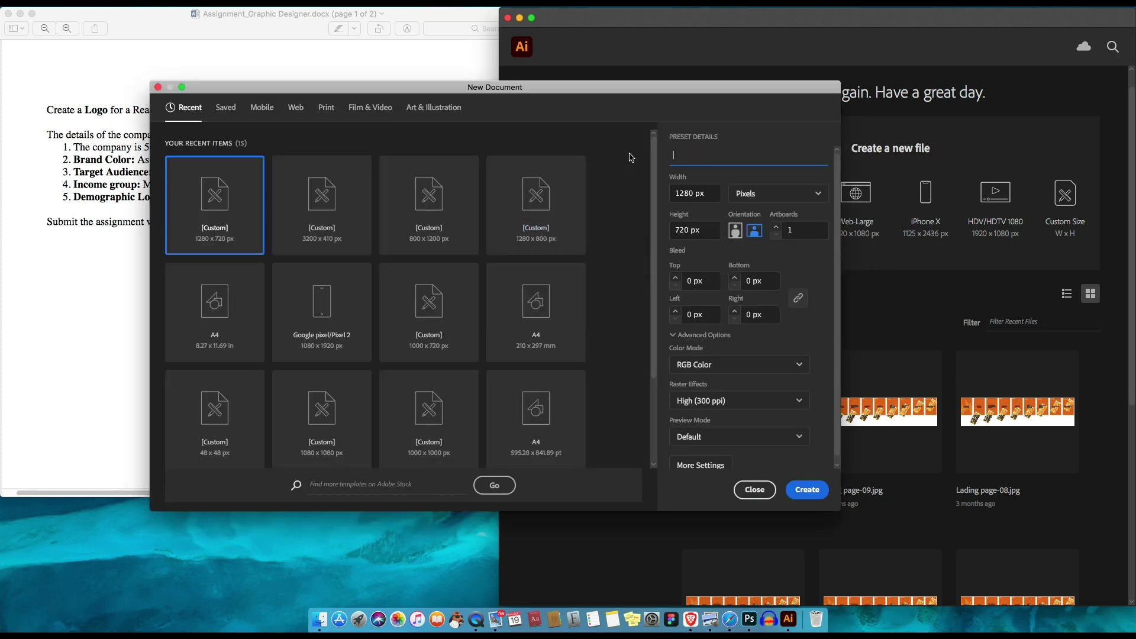
text(d)
text(esign mai)
key(BackSpace)
key(BackSpace)
key(BackSpace)
key(BackSpace)
text(p)
text(pnt)
click(805, 490)
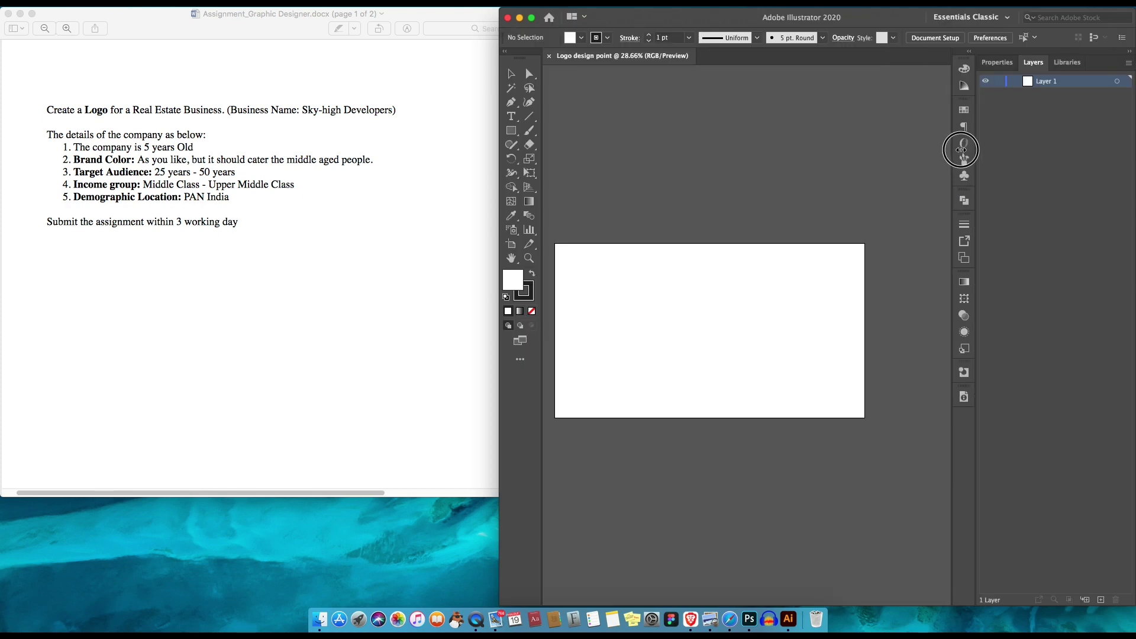
Zoom the artboard to 25% and resize the Preview and Illustrator windows to sit side by side.
scroll(678, 313, up, 2)
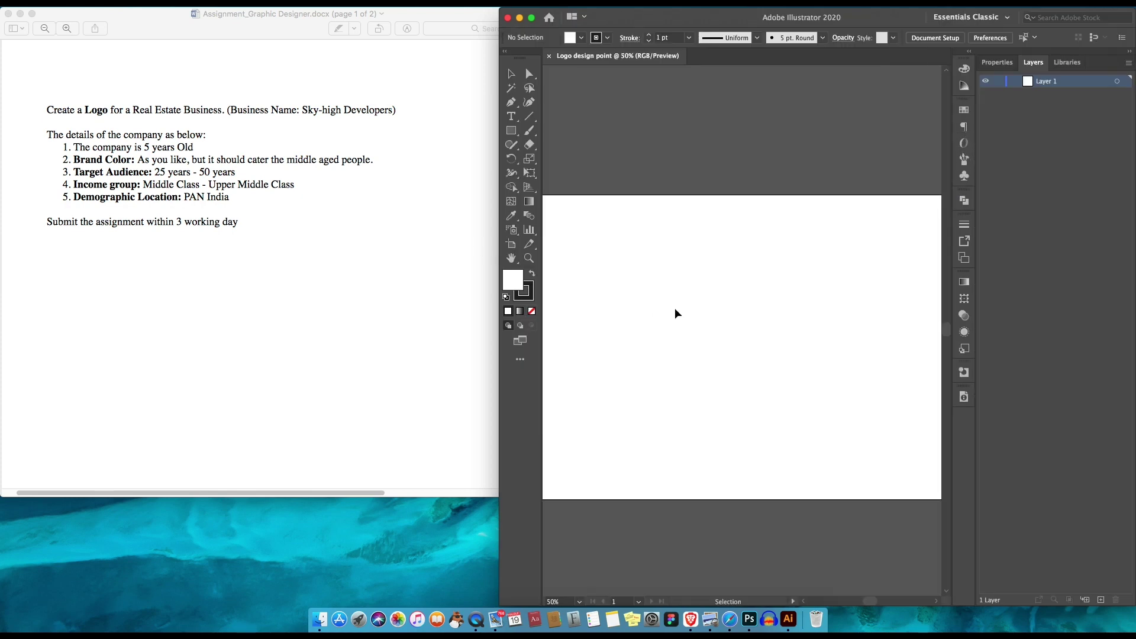
scroll(677, 314, down, 2)
scroll(672, 307, down, 2)
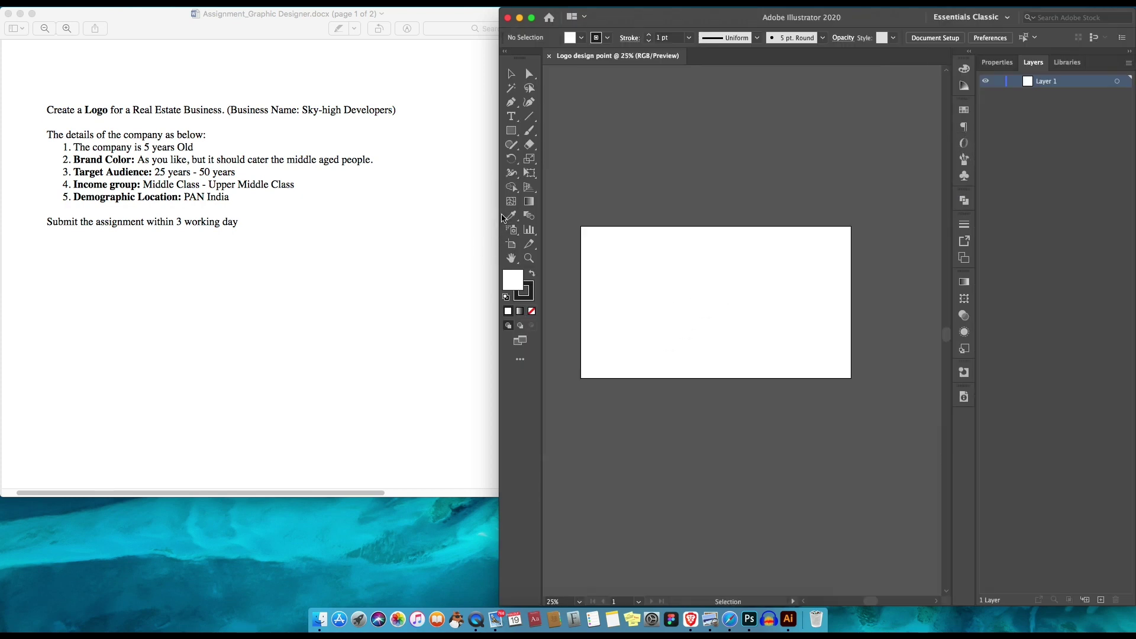
click(414, 208)
drag(499, 154, 566, 153)
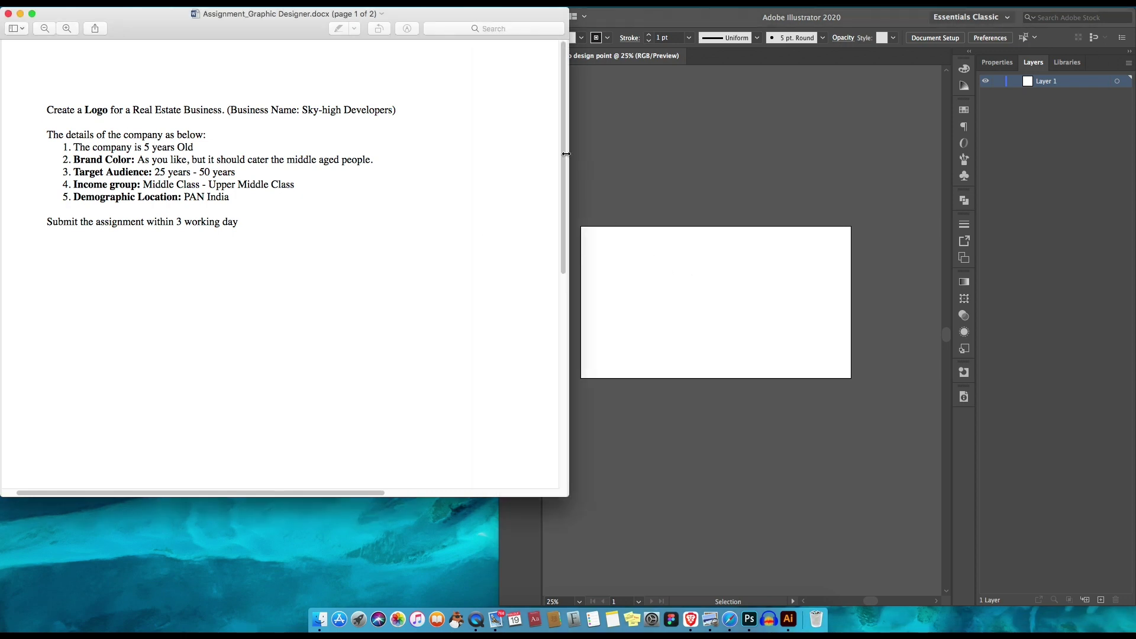
drag(567, 7, 451, 8)
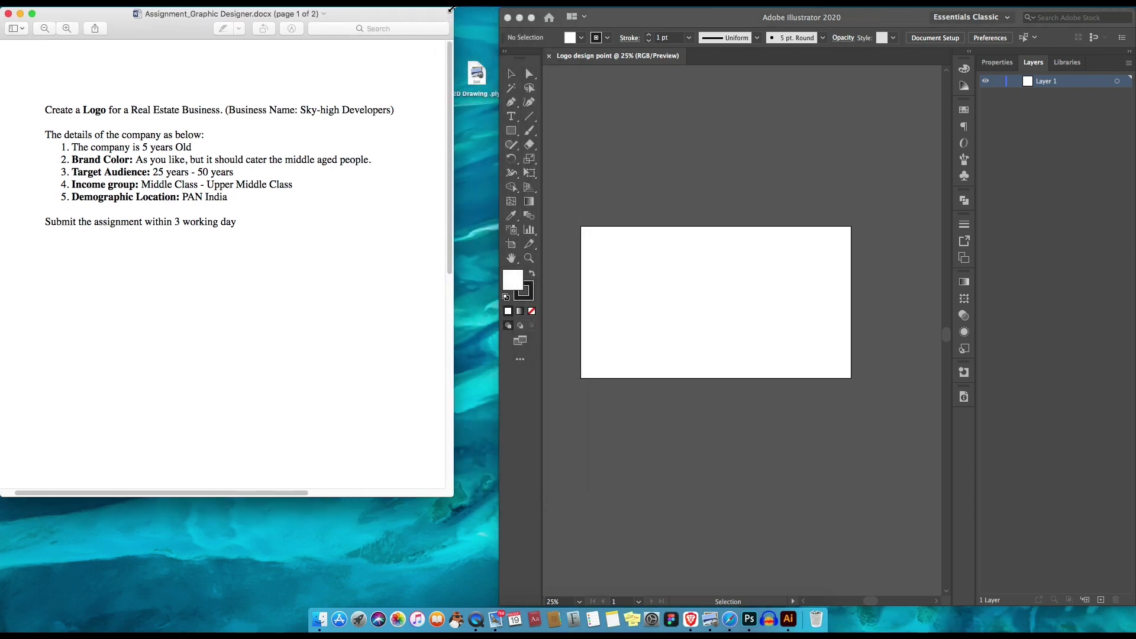
drag(500, 73, 456, 71)
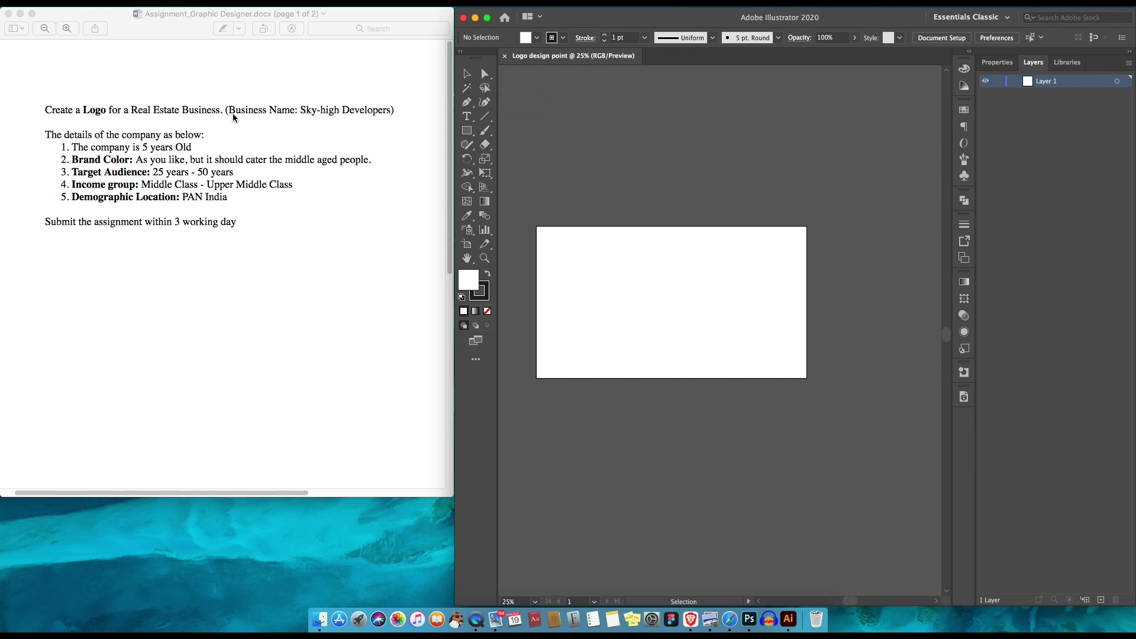
Copy 'Business Name: Sky-high Developers' from the brief in Preview.
click(312, 112)
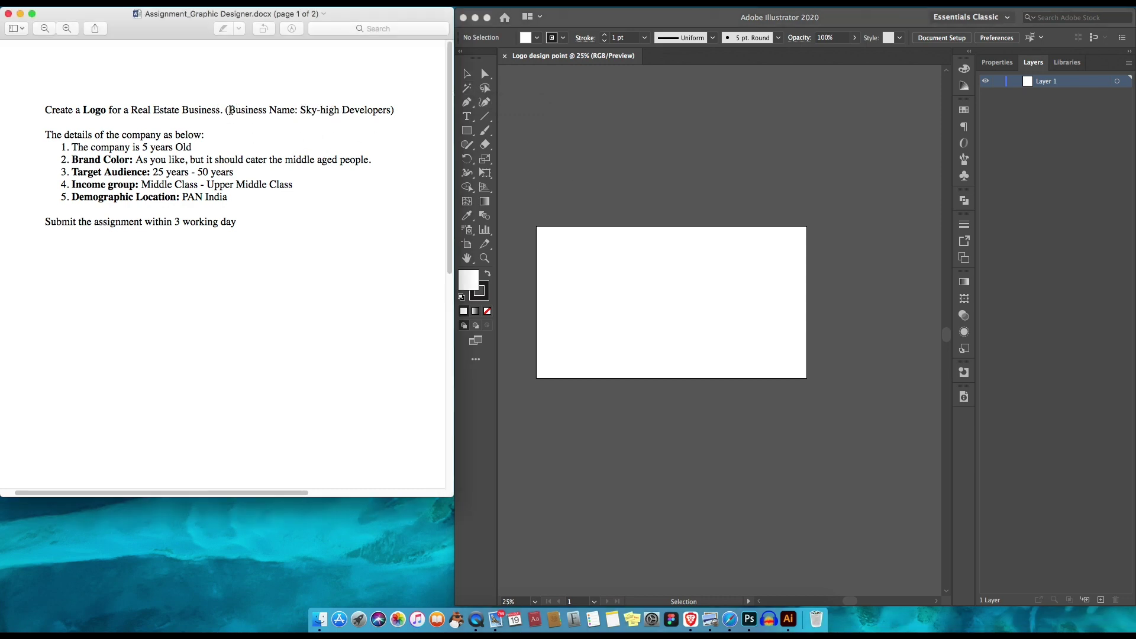
drag(228, 110, 377, 111)
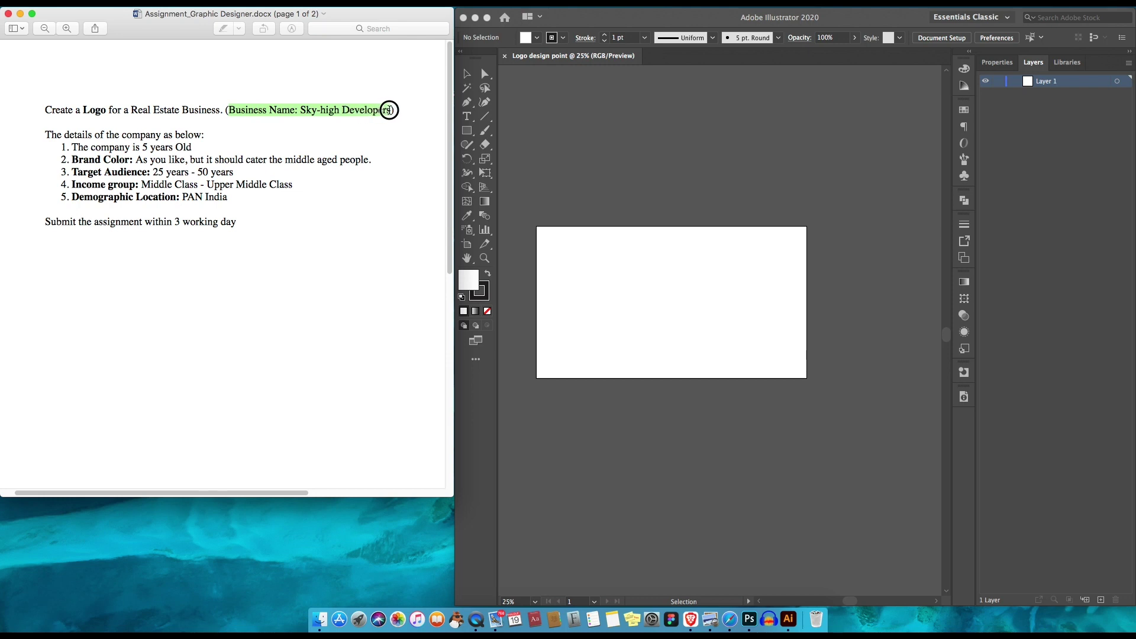
right_click(382, 109)
click(412, 147)
Paste the business name into a new text object on the Illustrator artboard.
click(624, 264)
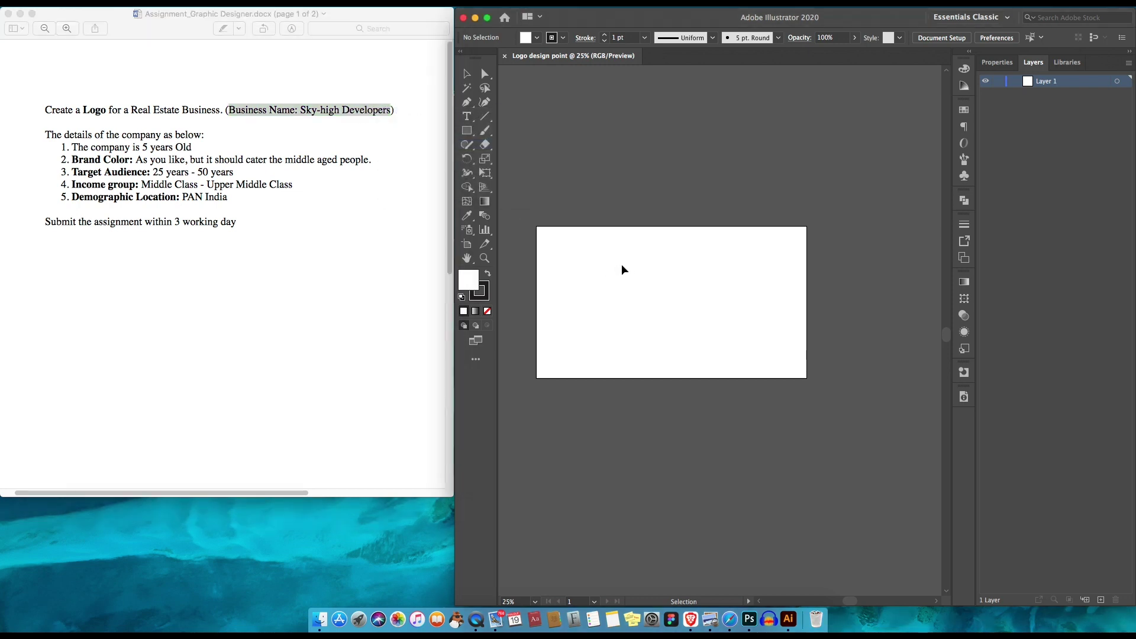
key(t)
click(607, 273)
scroll(614, 278, up, 2)
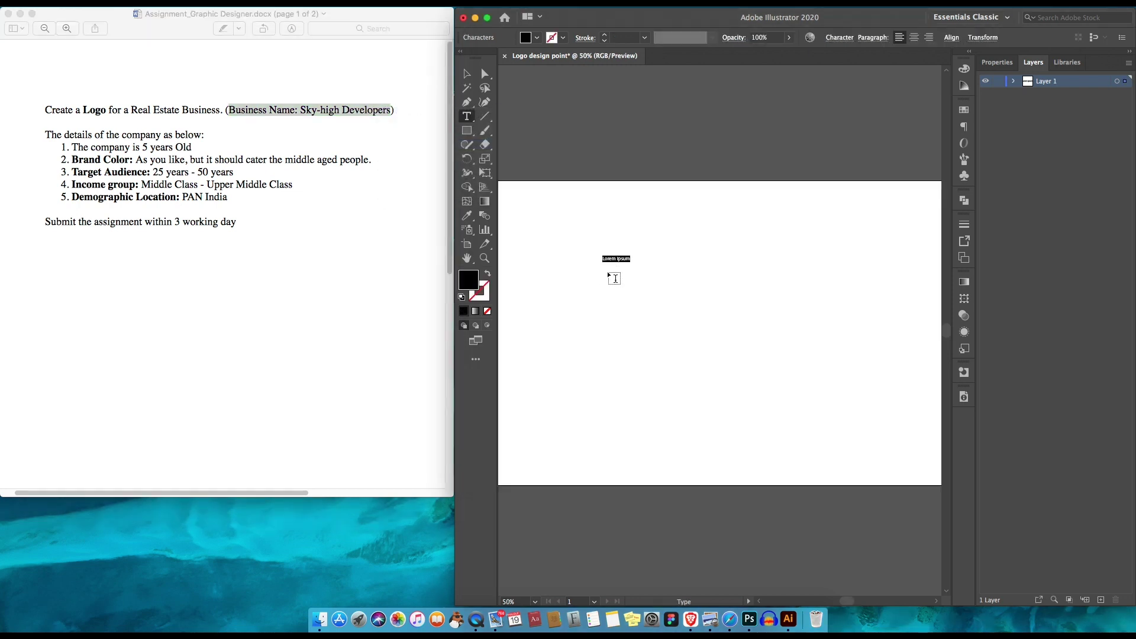
key(super+v)
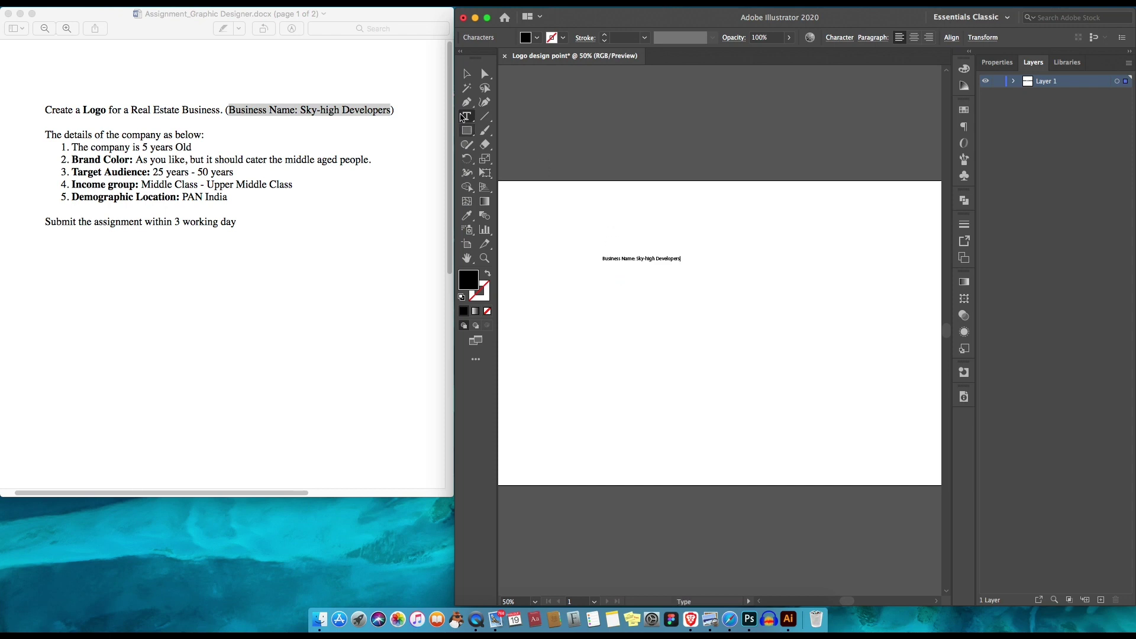
Duplicate the business name text directly below the original.
click(468, 77)
drag(666, 264, 666, 286)
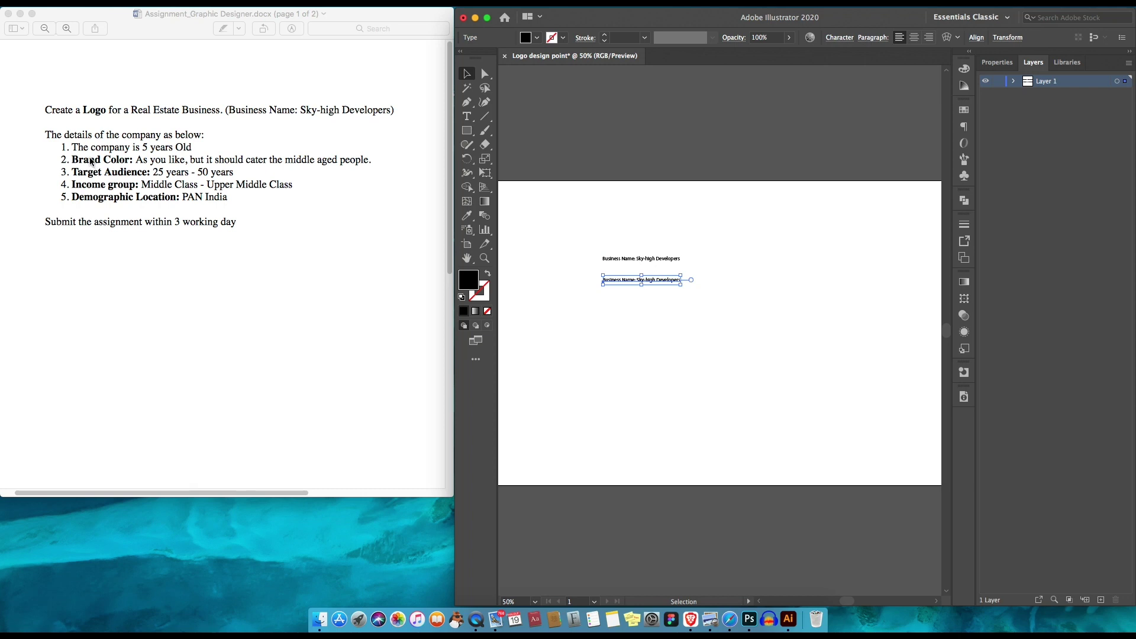
click(75, 152)
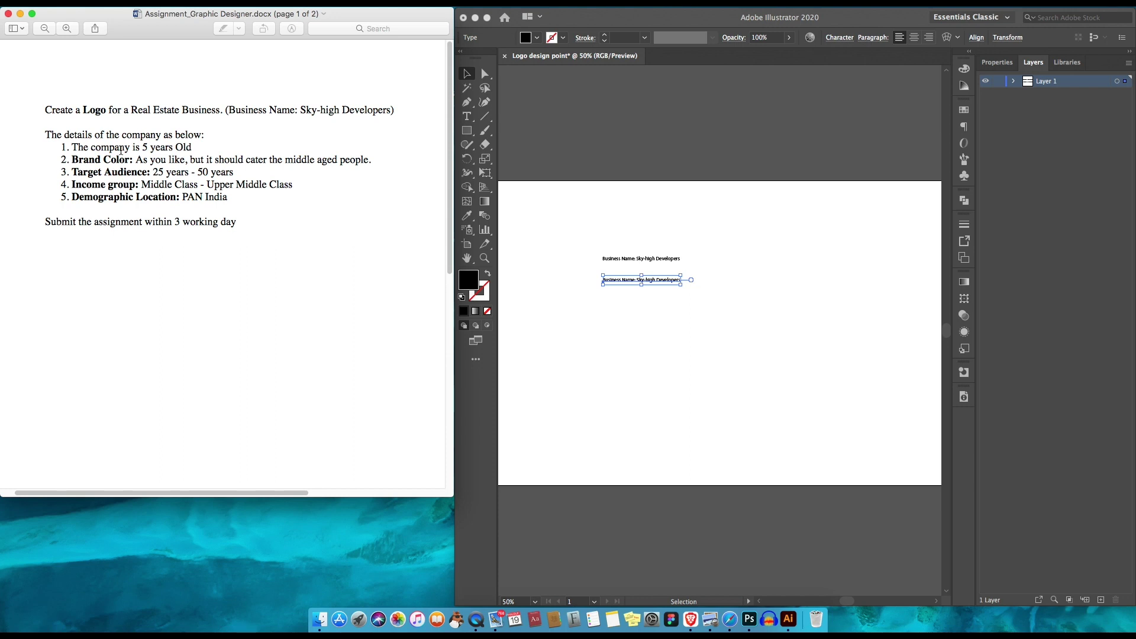
Copy the 'Brand Color:' label from the brief.
drag(71, 160, 131, 161)
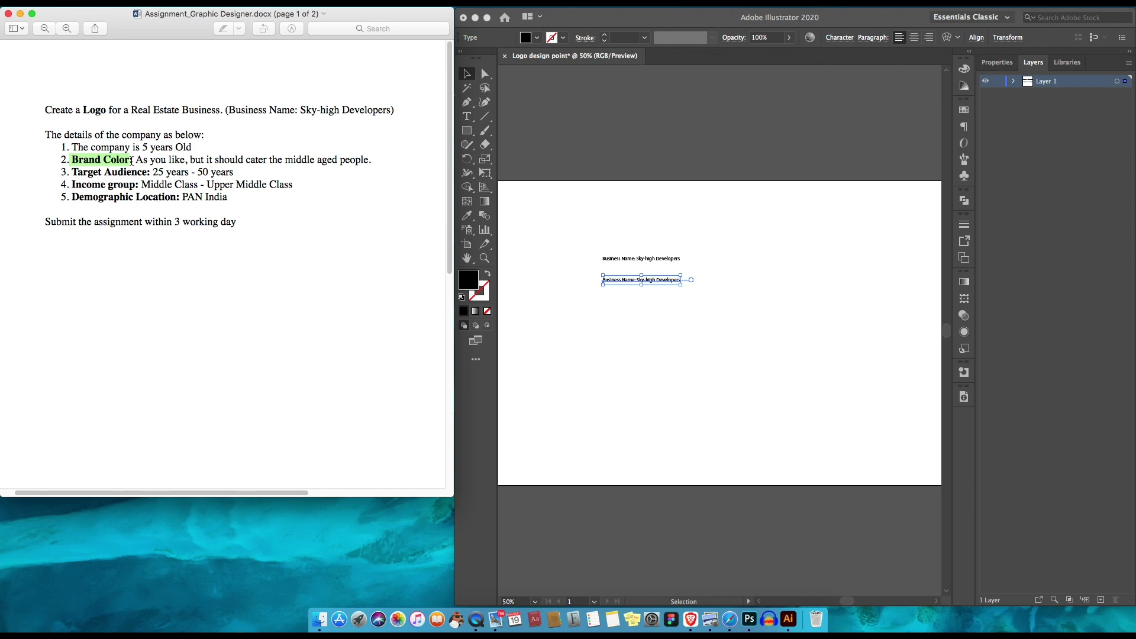
right_click(131, 161)
click(142, 195)
Replace the duplicate's text with 'Brand Color:' and place a copy of it just below.
double_click(631, 278)
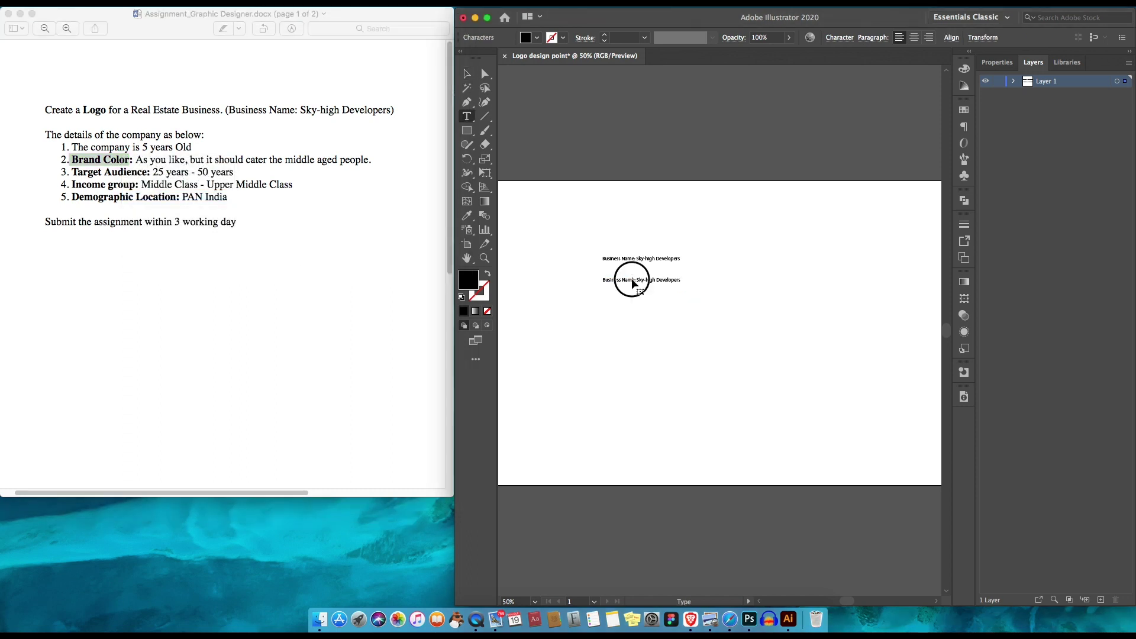
key(ctrl+a)
key(BackSpace)
key(Escape)
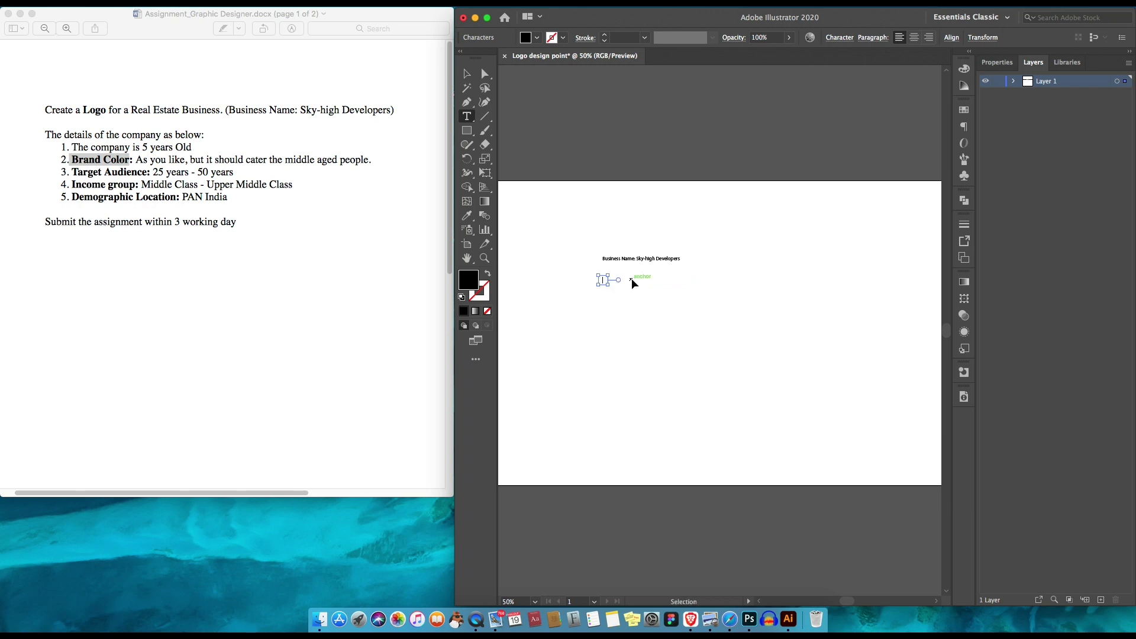
key(ctrl+v)
key(Escape)
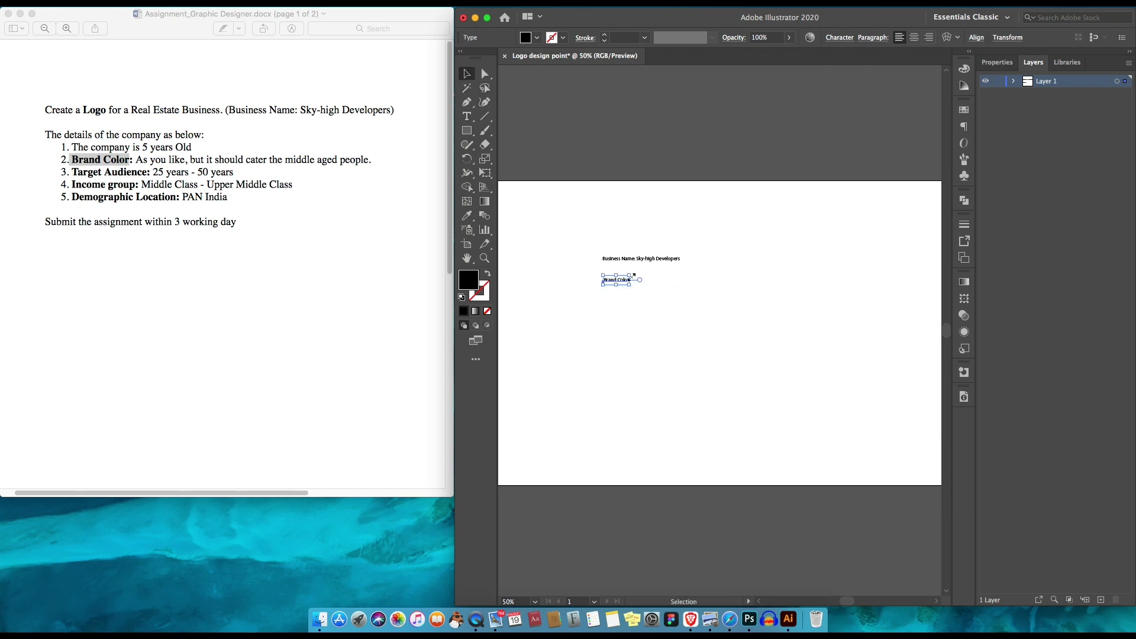
drag(631, 279, 630, 293)
click(143, 170)
Copy the line 'Target Audience: 25 years - 50 years' from the brief.
drag(144, 171, 72, 172)
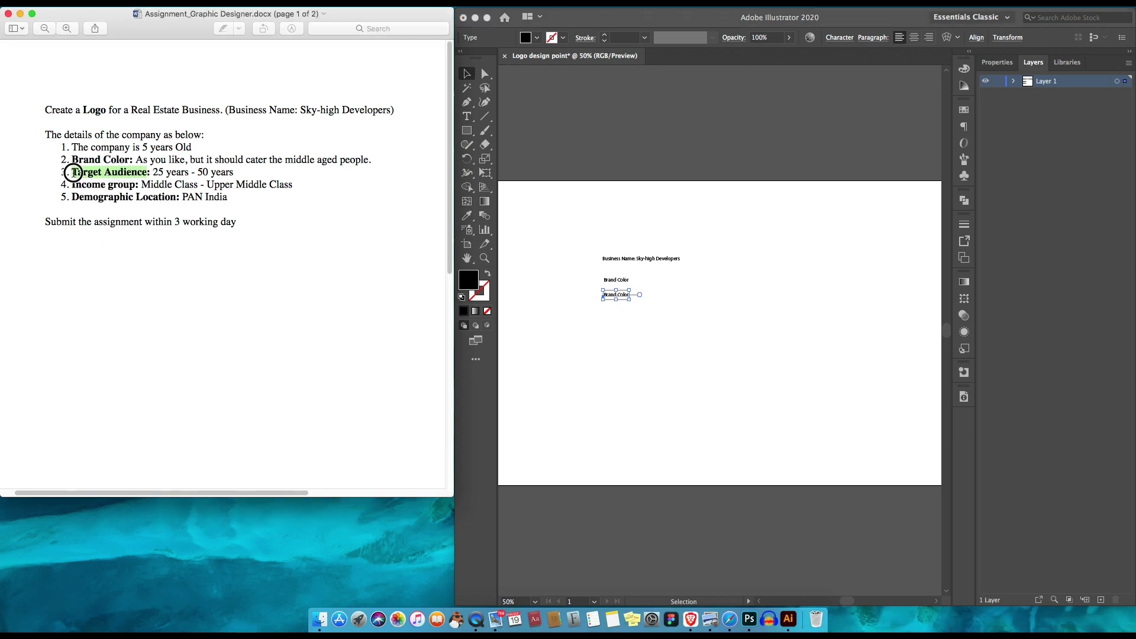
drag(234, 173, 74, 173)
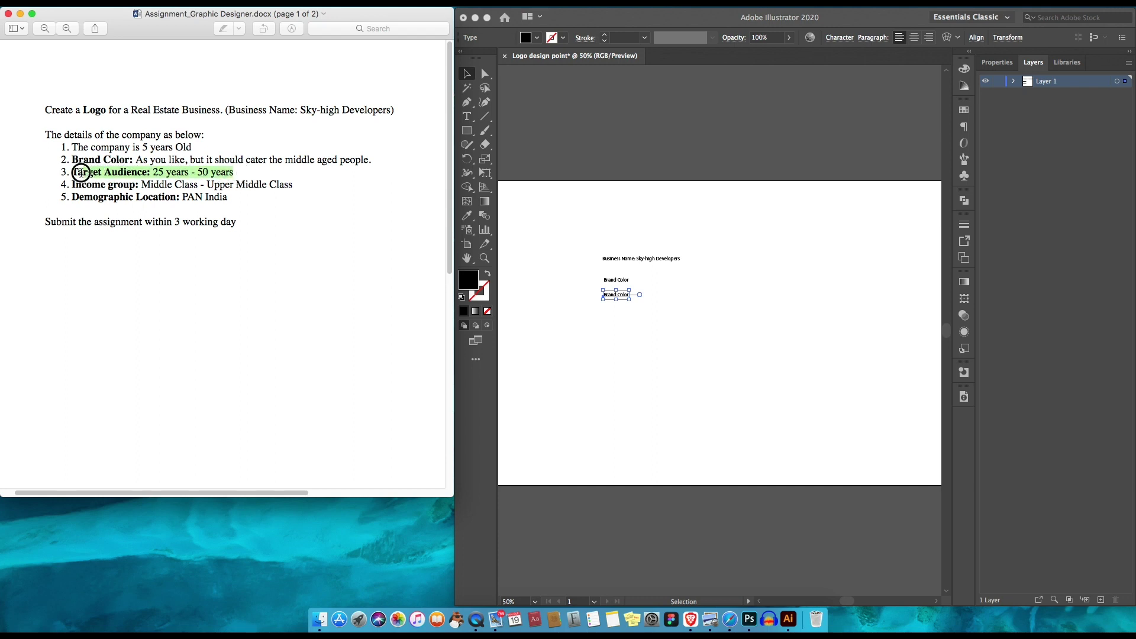
right_click(74, 173)
click(95, 213)
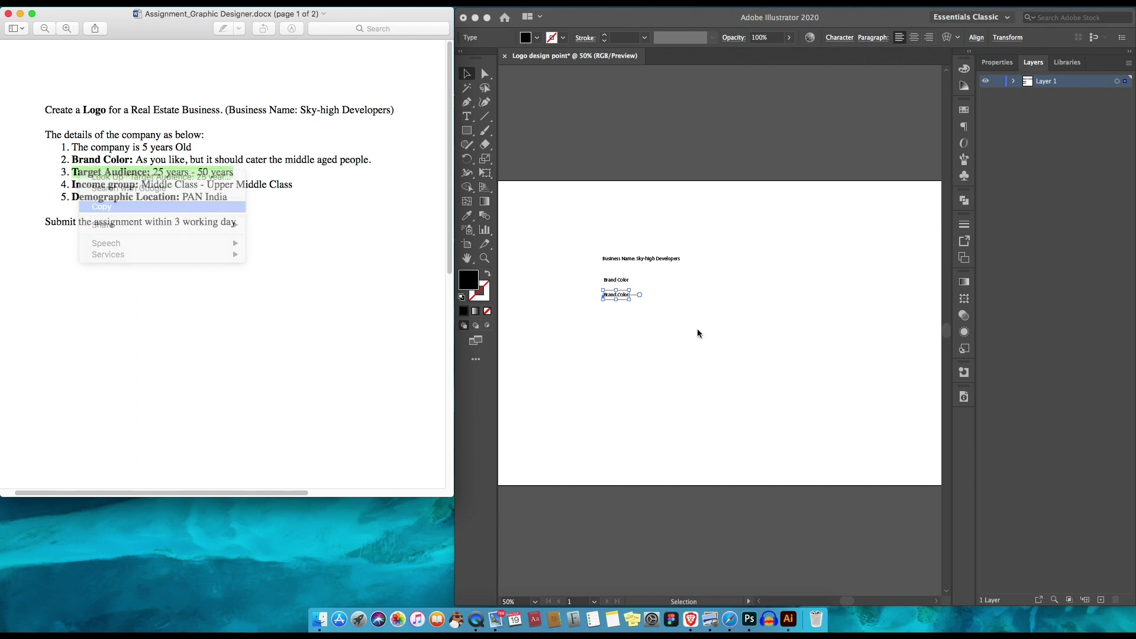
Paste the Target Audience line over the spare Brand Color copy and select all three lines.
click(620, 299)
triple_click(620, 296)
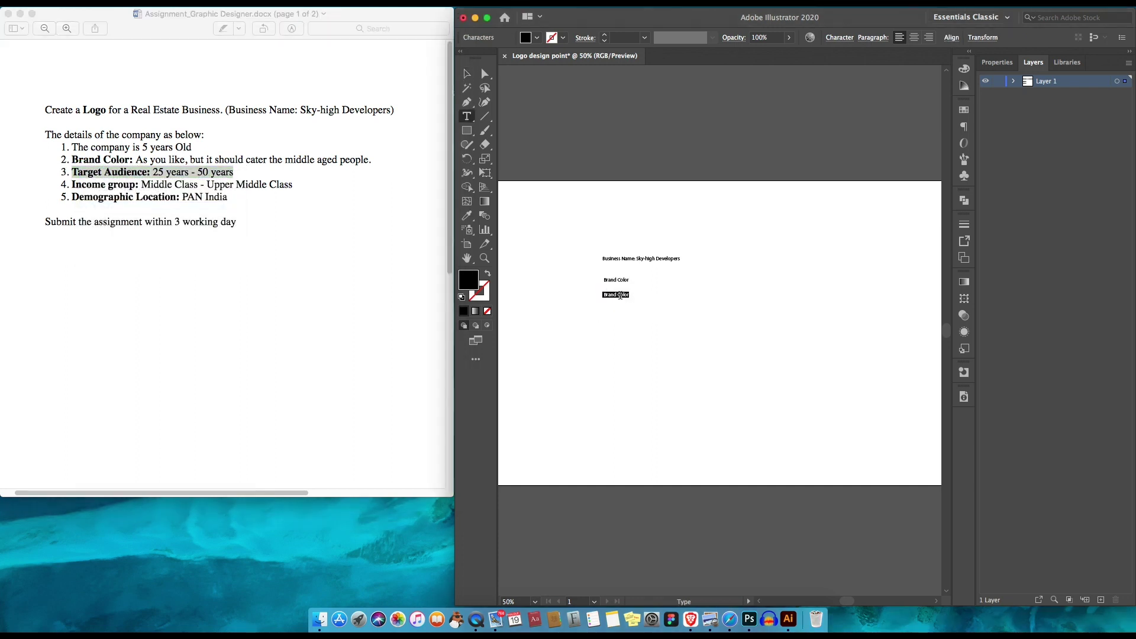
key(super+v)
click(467, 76)
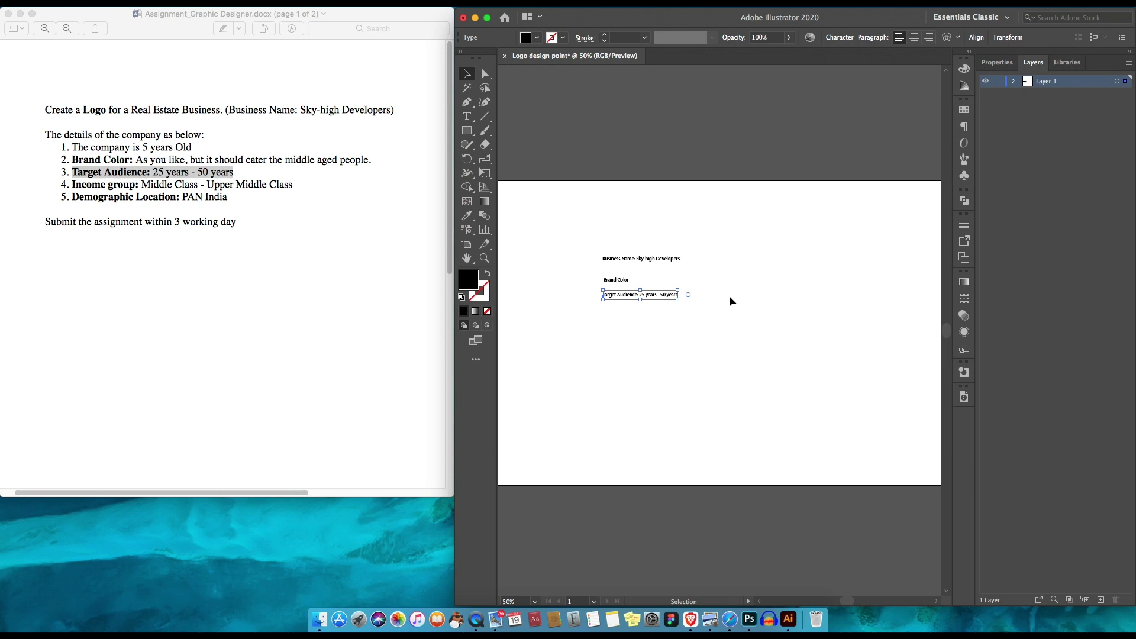
drag(723, 235, 534, 350)
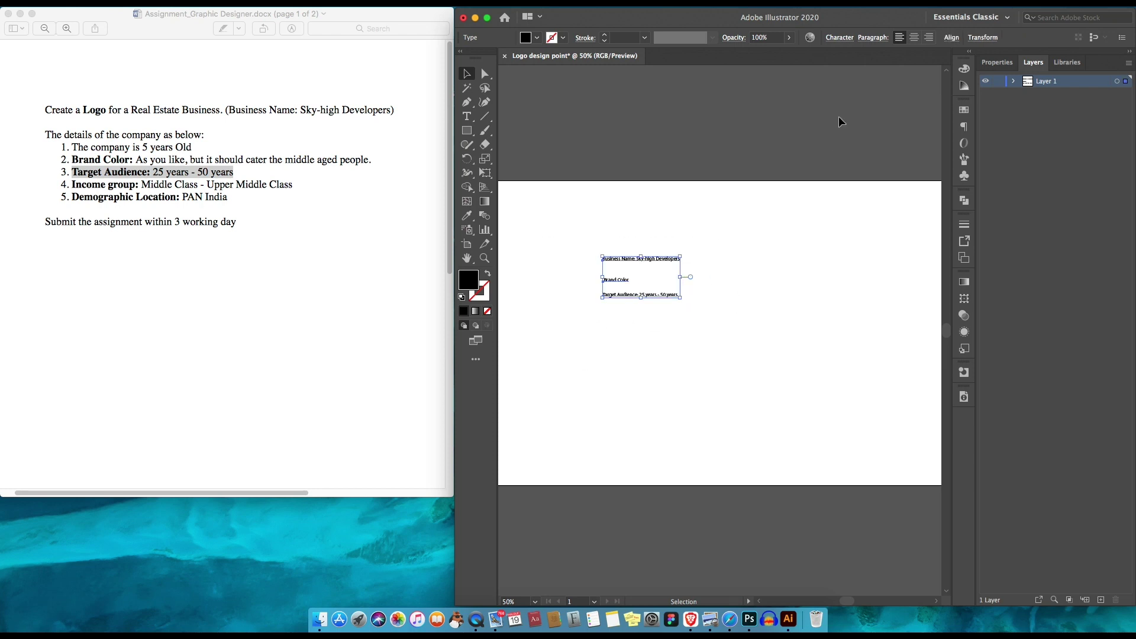
Enlarge the three text lines and stack them closer together.
drag(665, 281, 667, 296)
drag(653, 342, 649, 326)
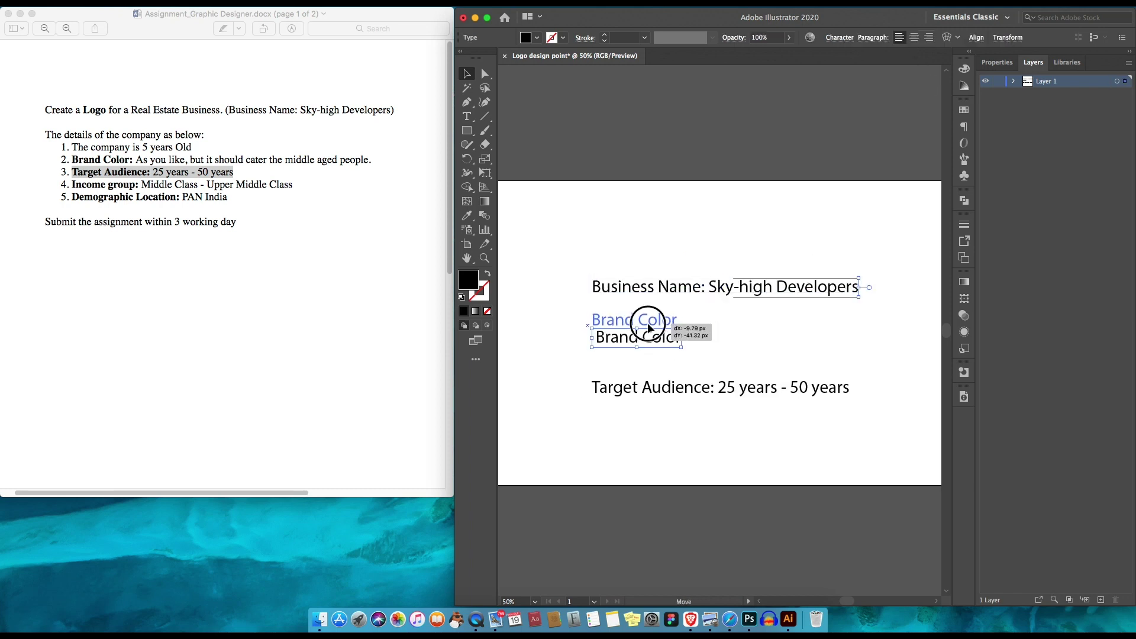
drag(652, 394, 650, 354)
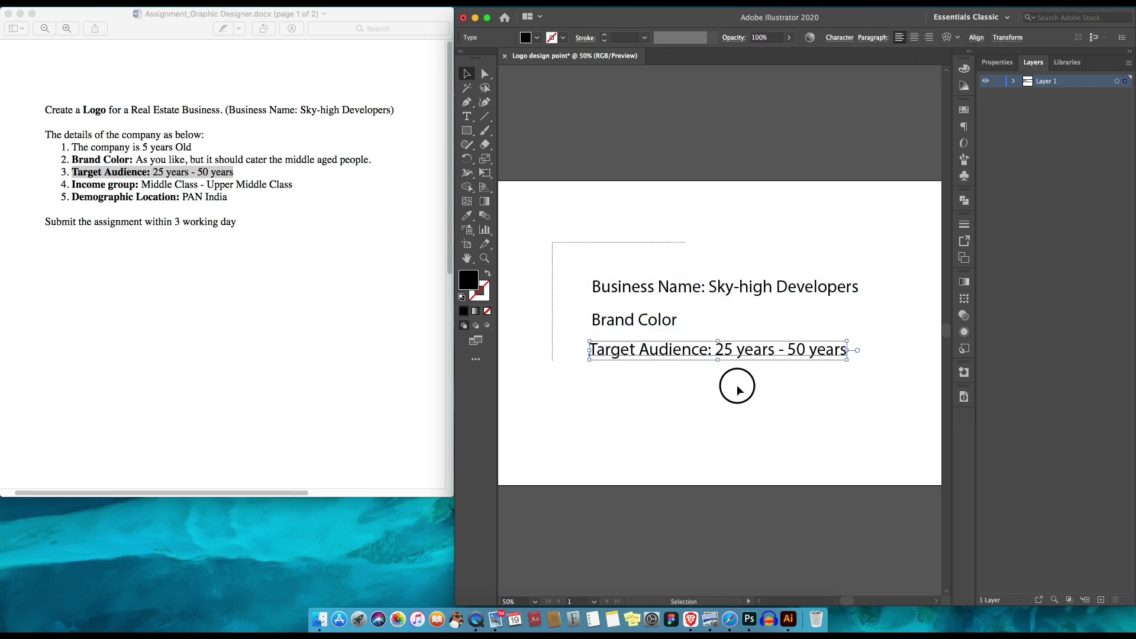
drag(552, 242, 738, 388)
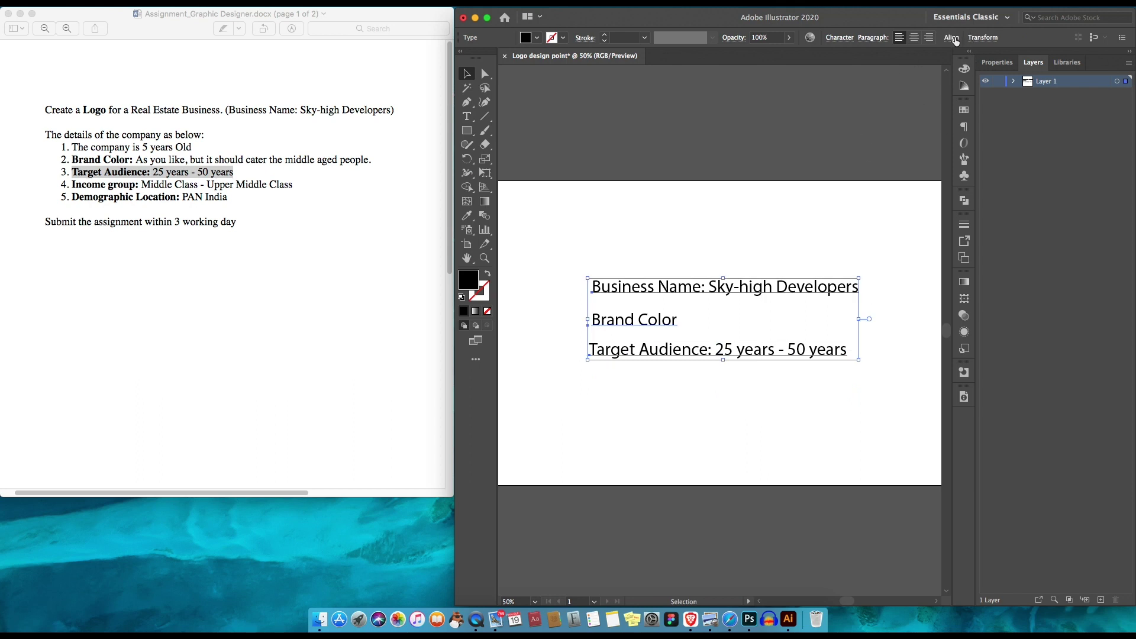
Left-align the three lines and distribute them evenly, using Brand Color as the key object.
click(952, 37)
click(827, 70)
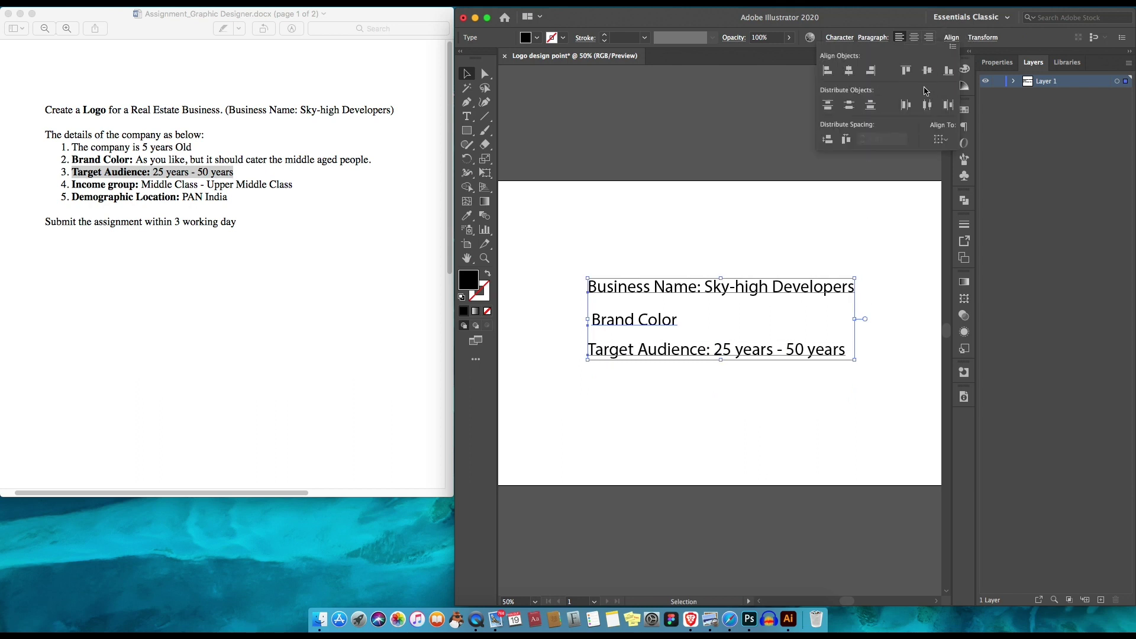
click(848, 105)
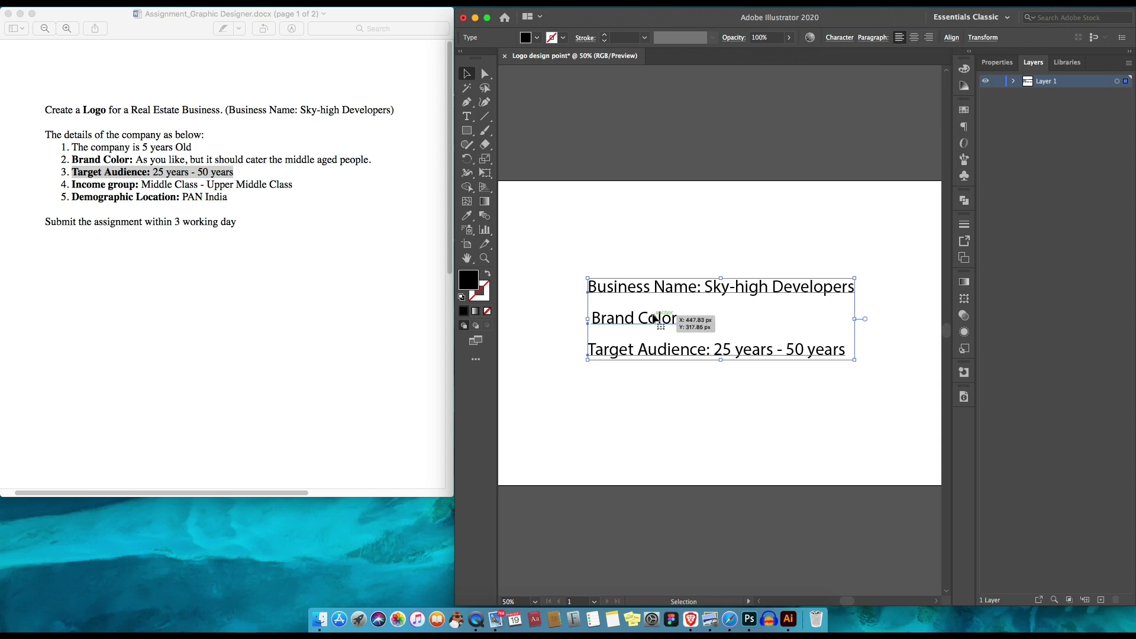
click(655, 318)
key(super+shift+a)
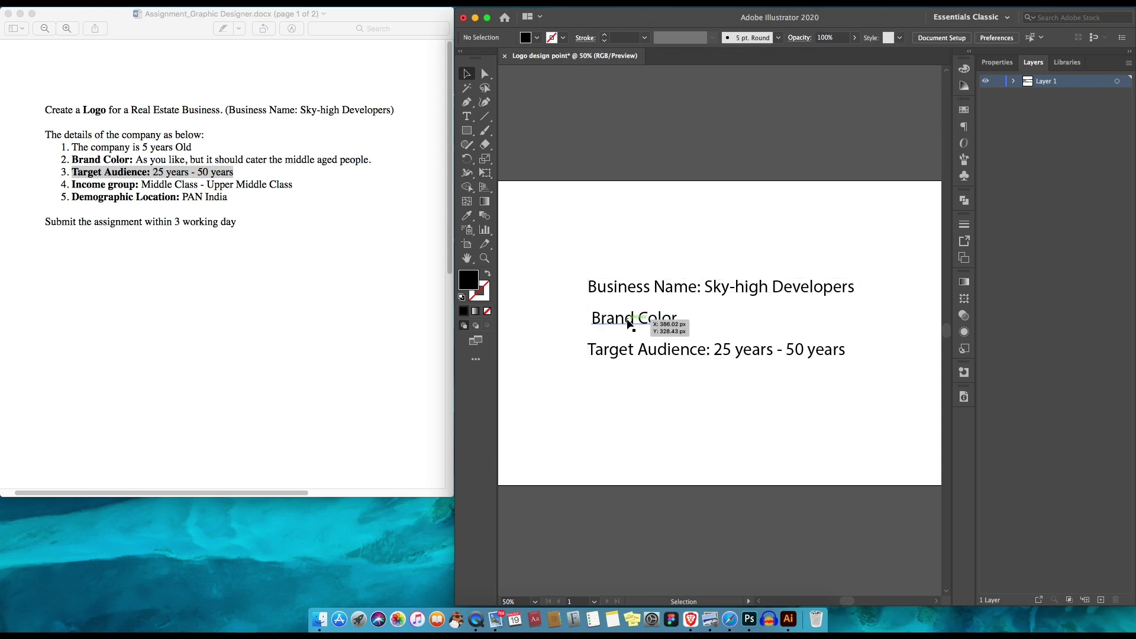
Remove the leading space from Brand Color, recheck the alignment, and deselect everything.
key(t)
click(592, 318)
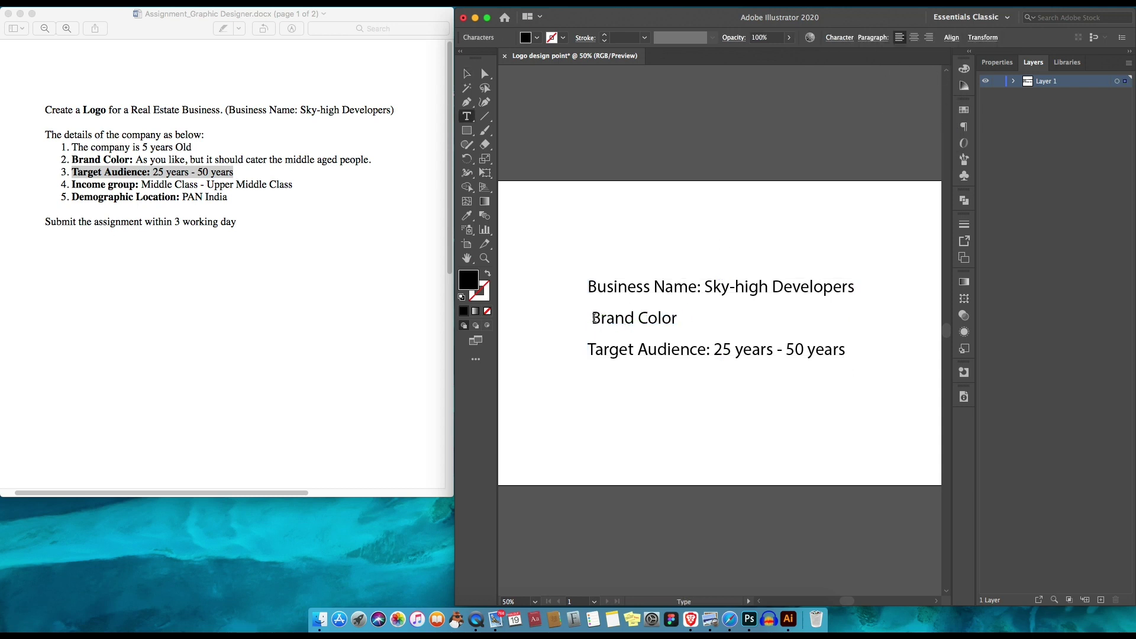
click(467, 73)
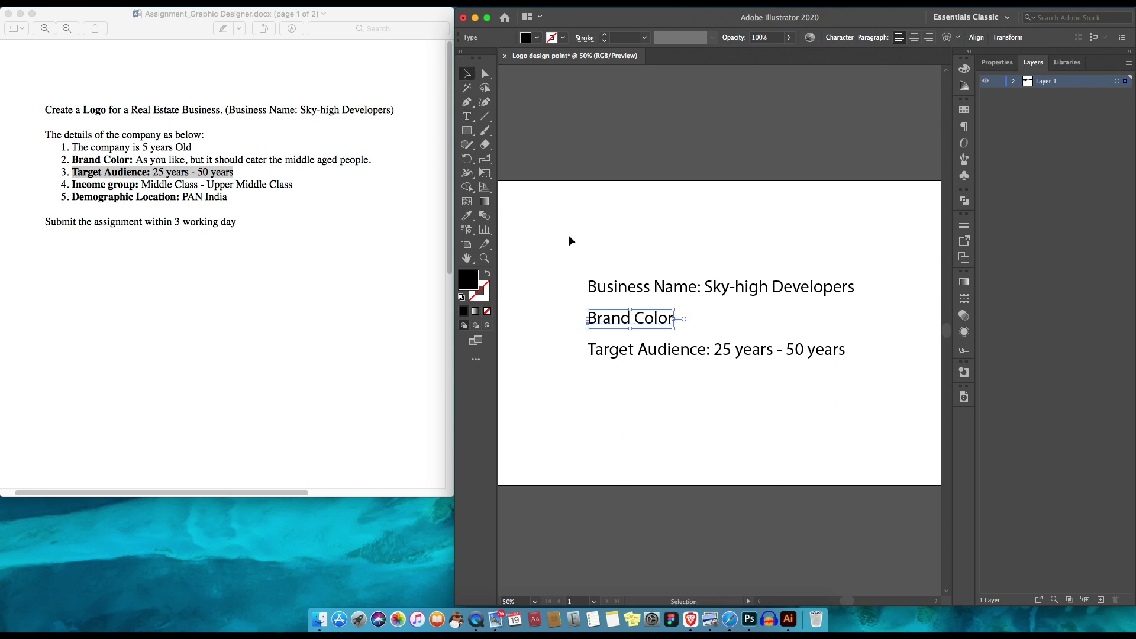
drag(571, 240, 783, 438)
click(950, 39)
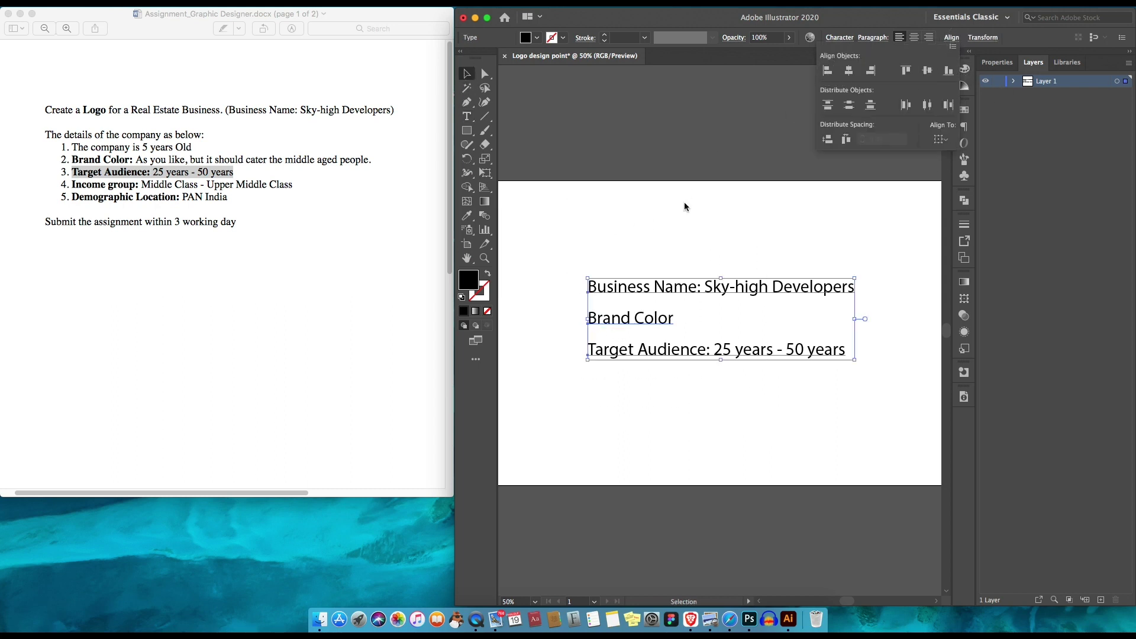
click(748, 258)
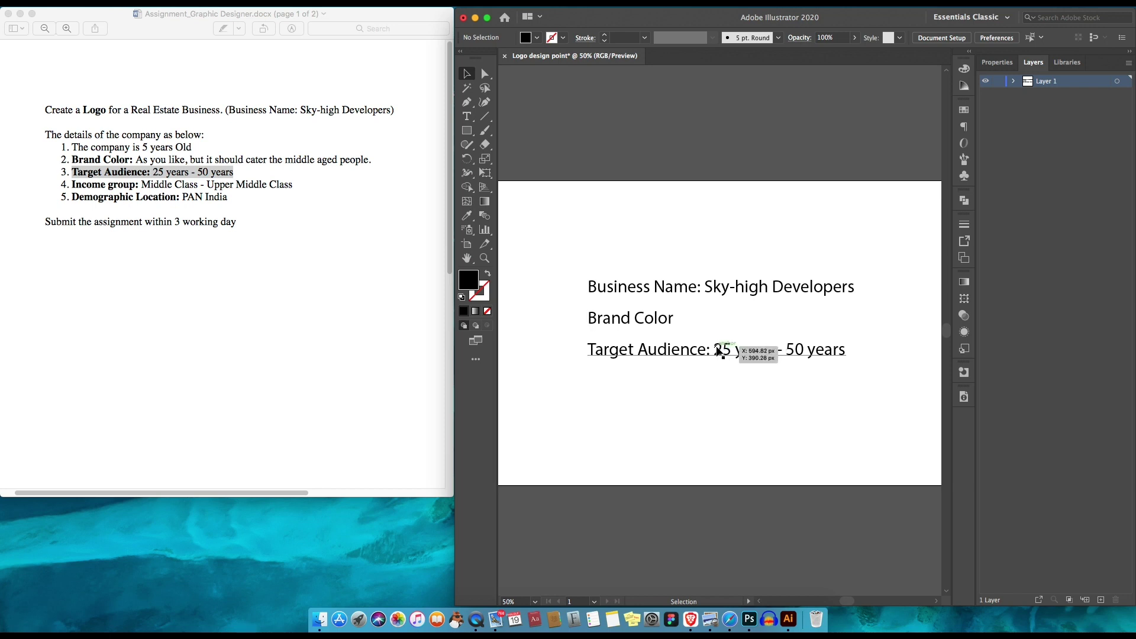
double_click(716, 350)
triple_click(716, 349)
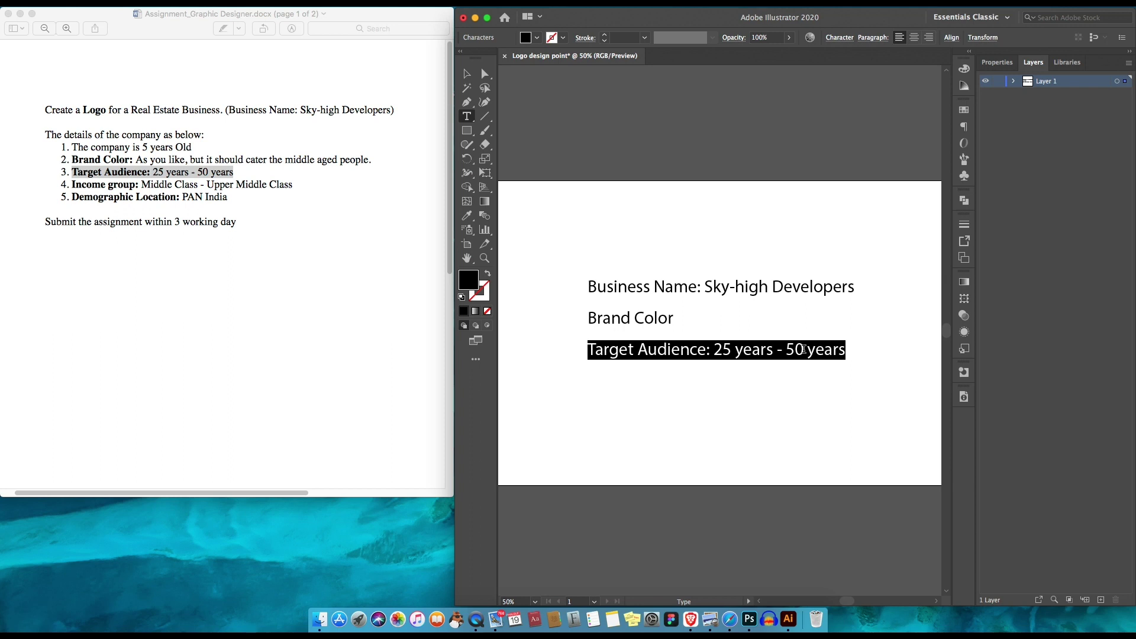
click(467, 73)
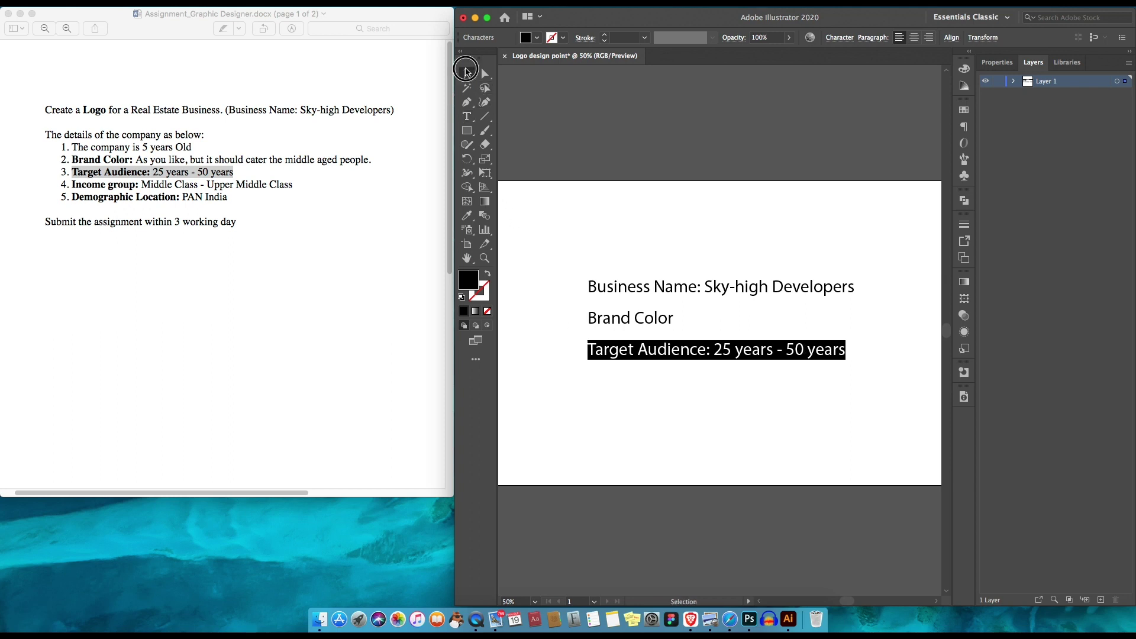
double_click(717, 355)
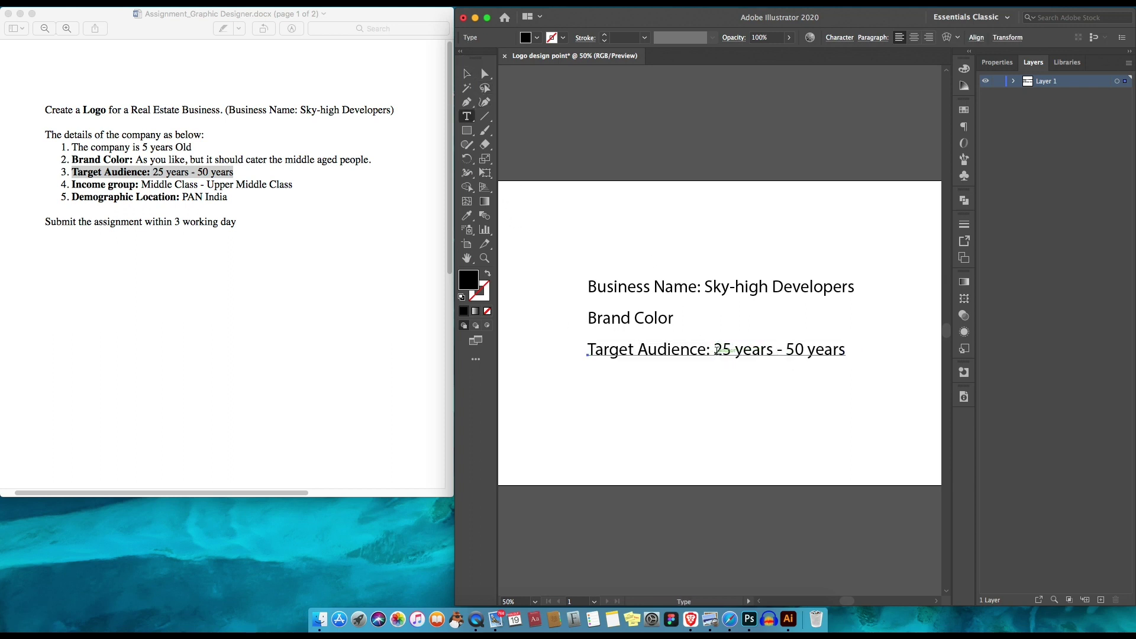
drag(716, 354, 847, 355)
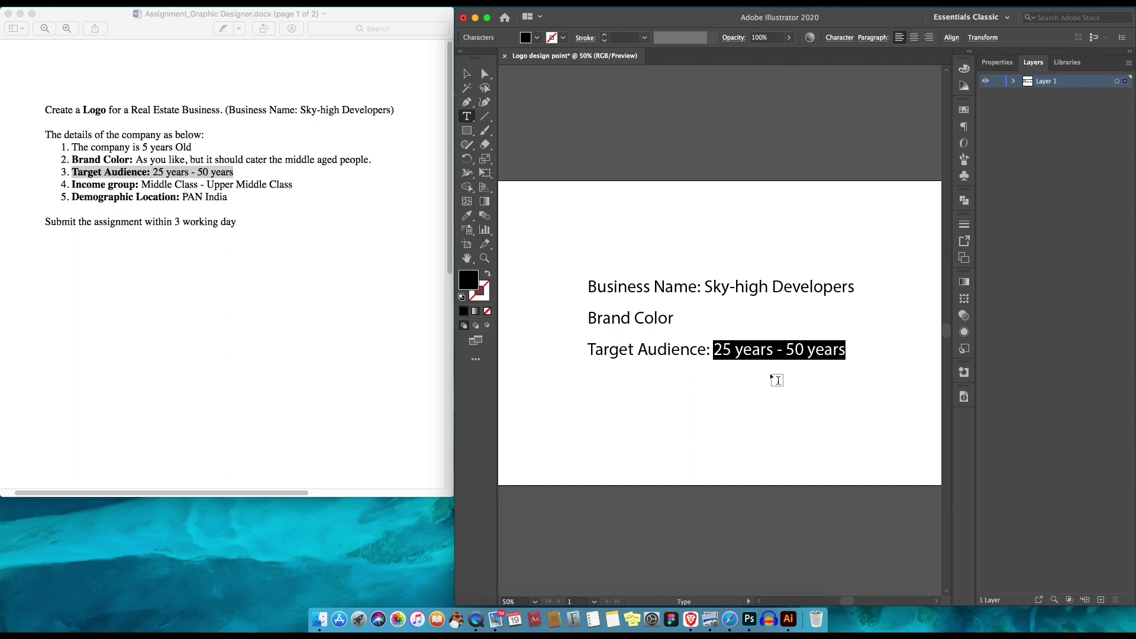
click(466, 73)
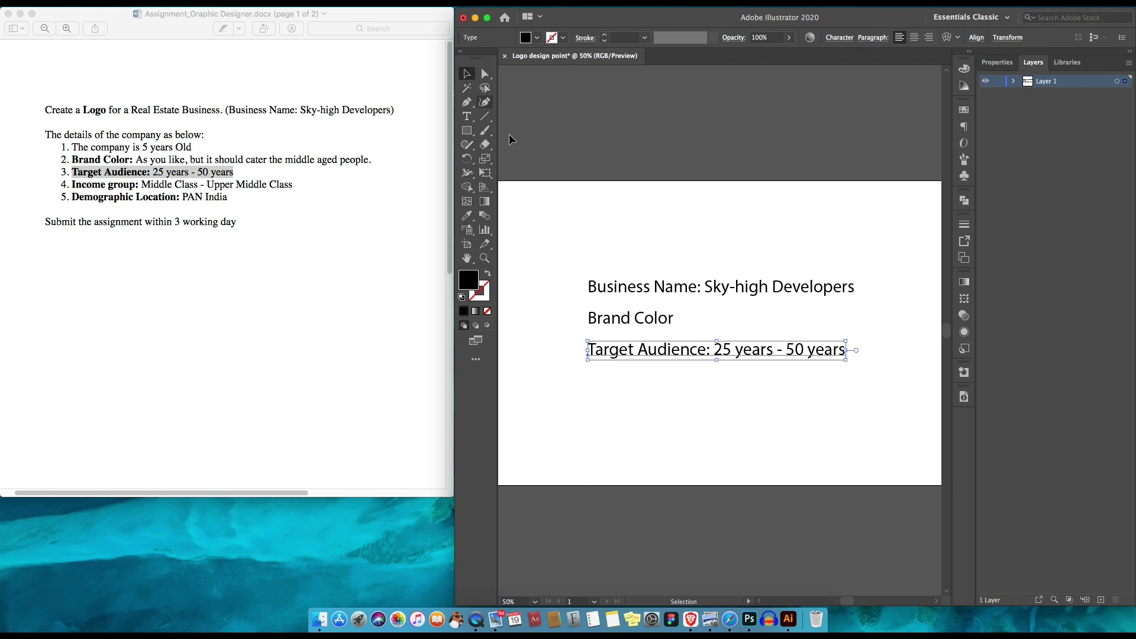
double_click(762, 350)
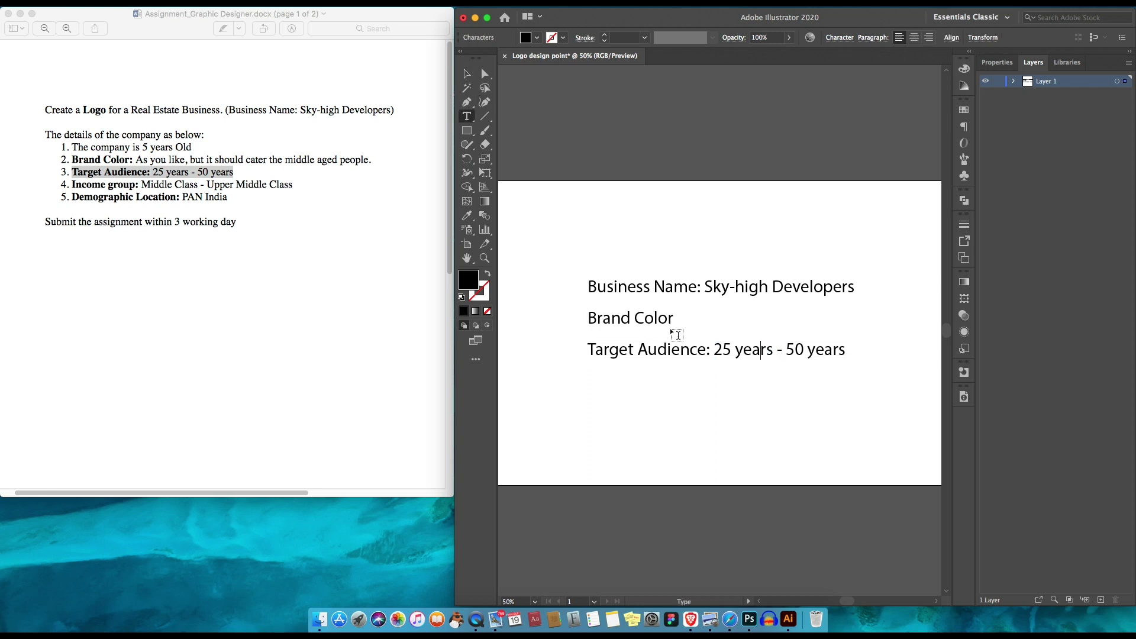
key(Escape)
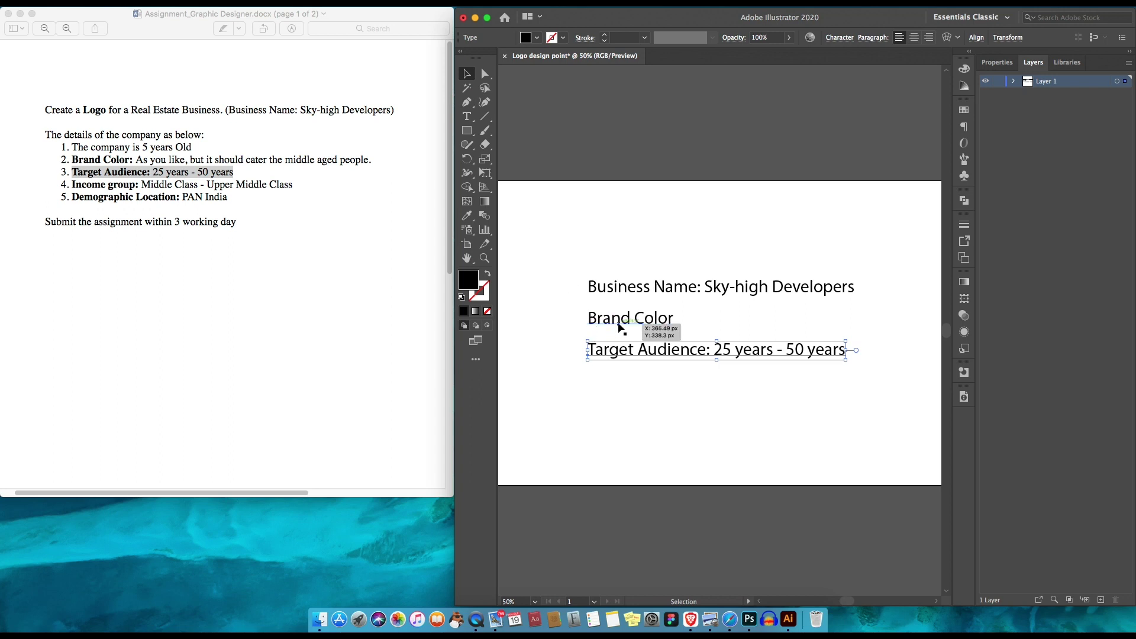
click(626, 258)
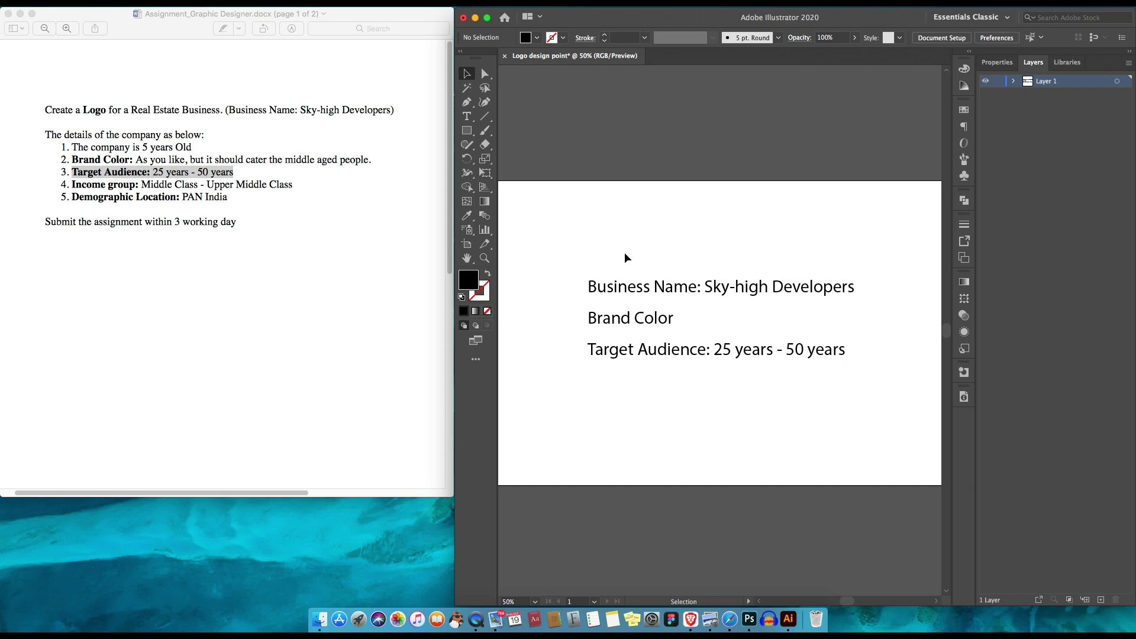